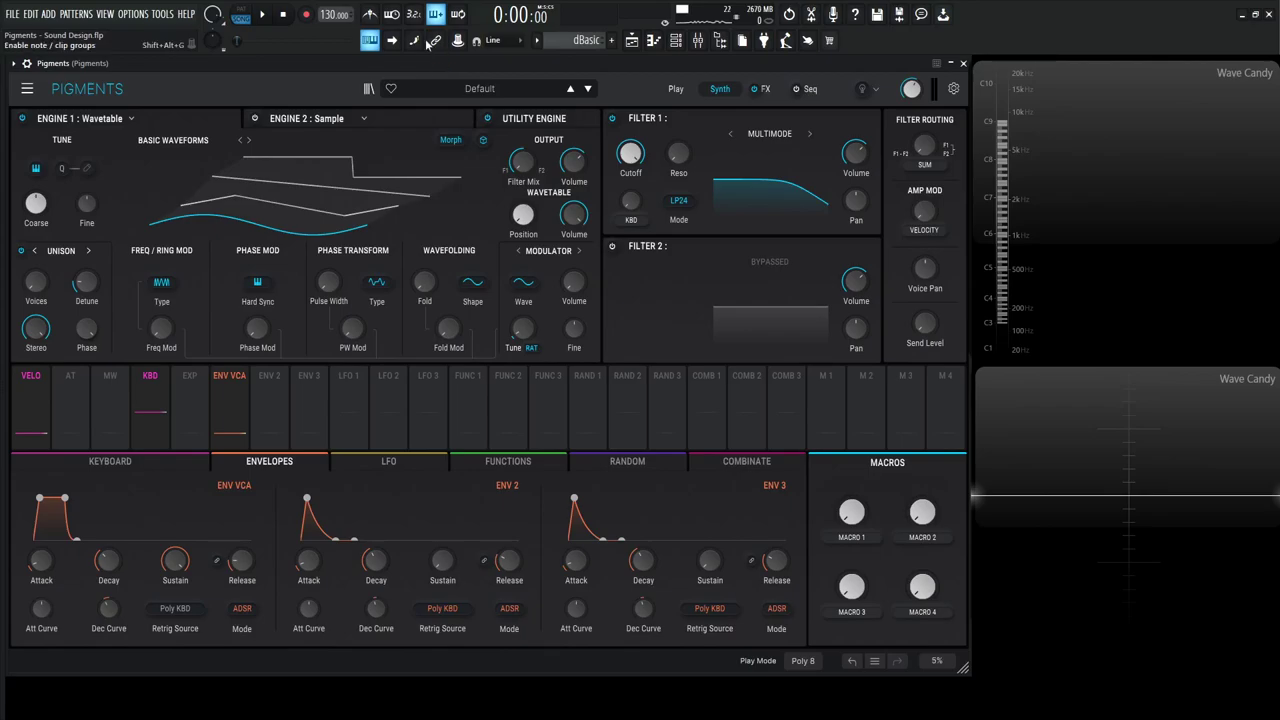
# Switch Engine 1 from Wavetable to the Analog engine type
pyautogui.click(27, 88)
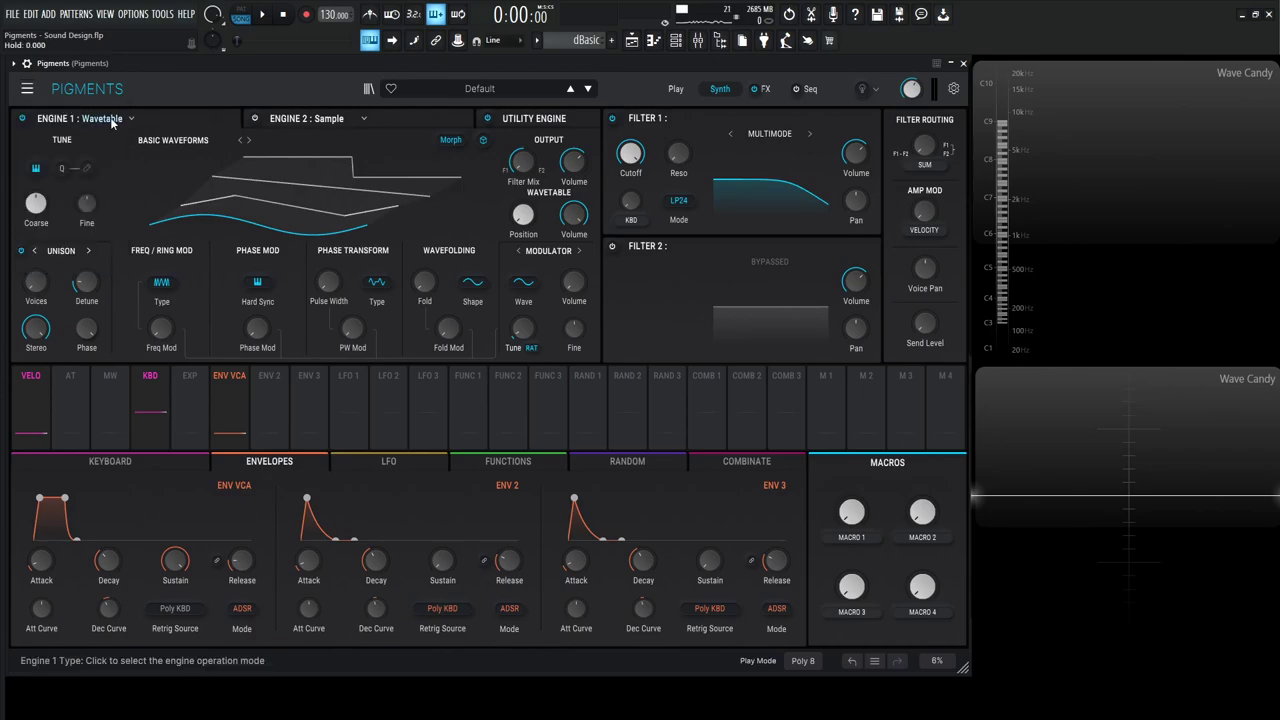
pyautogui.click(131, 118)
pyautogui.click(66, 170)
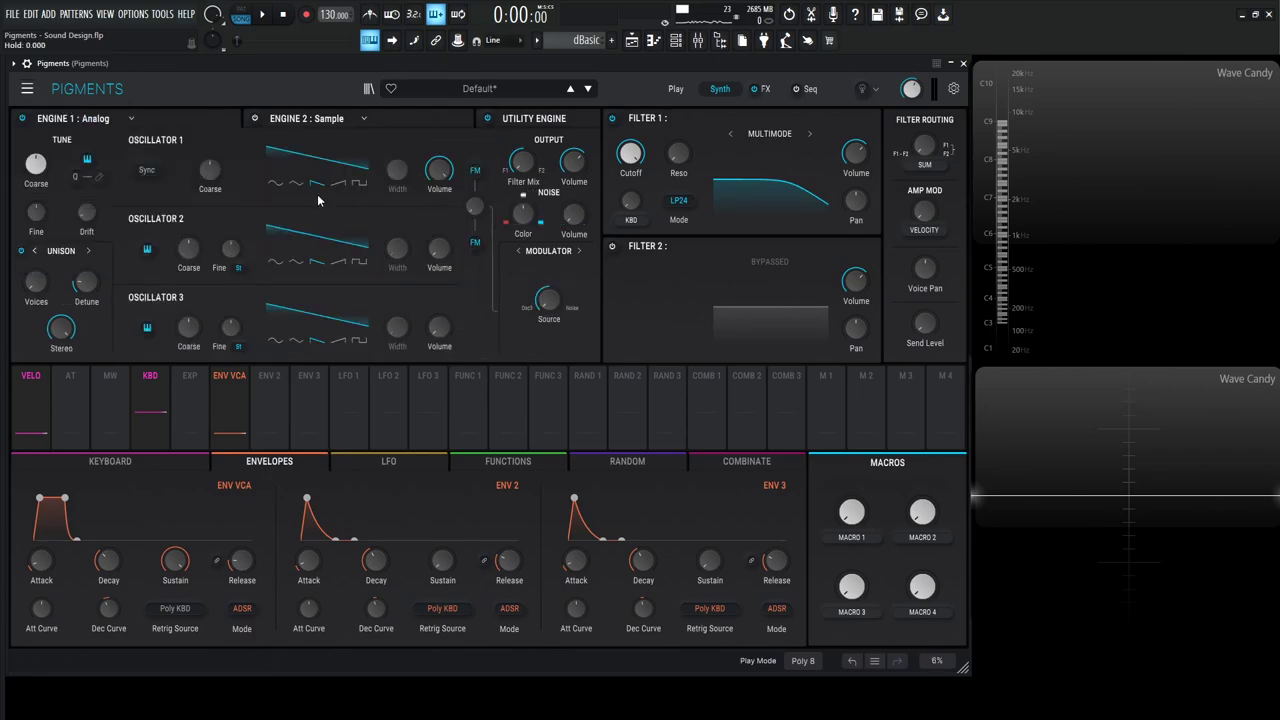
# Set oscillators 1 and 2 to triangle waves, bring oscillator 2 to 0 dB with a raised coarse pitch, and audition the sound
pyautogui.click(298, 264)
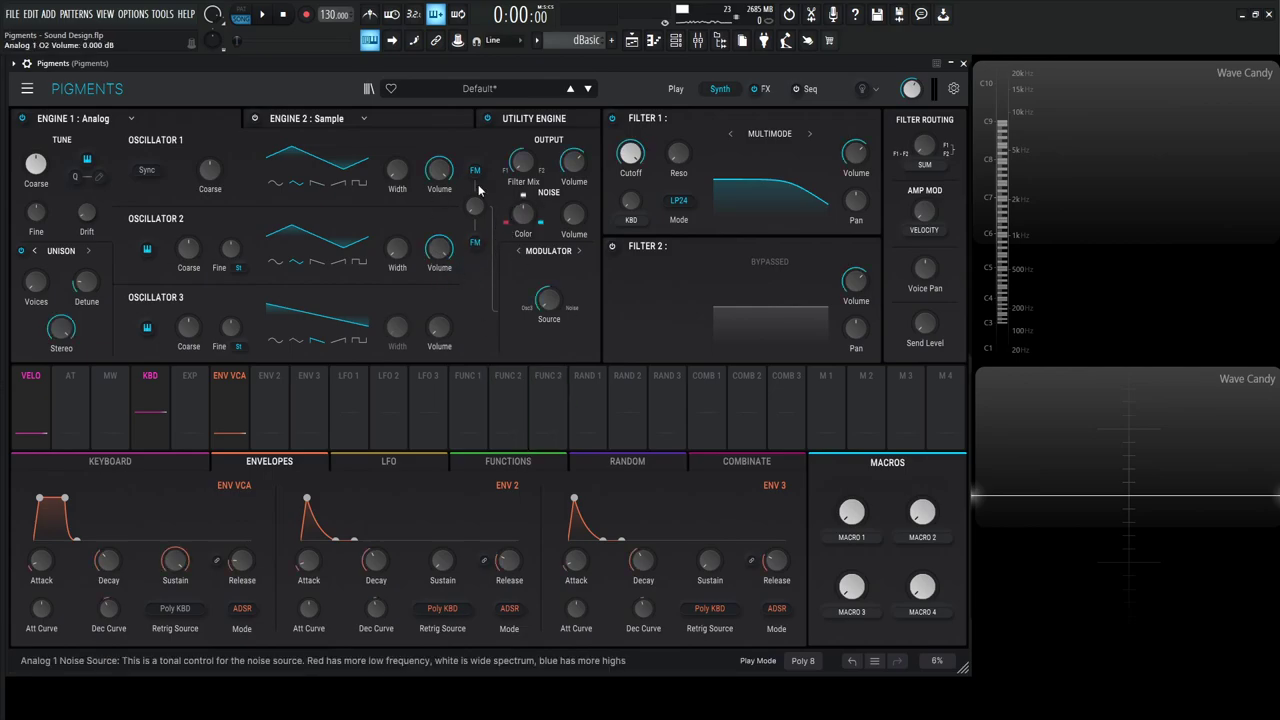
pyautogui.moveTo(188, 248); pyautogui.dragTo(188, 236)
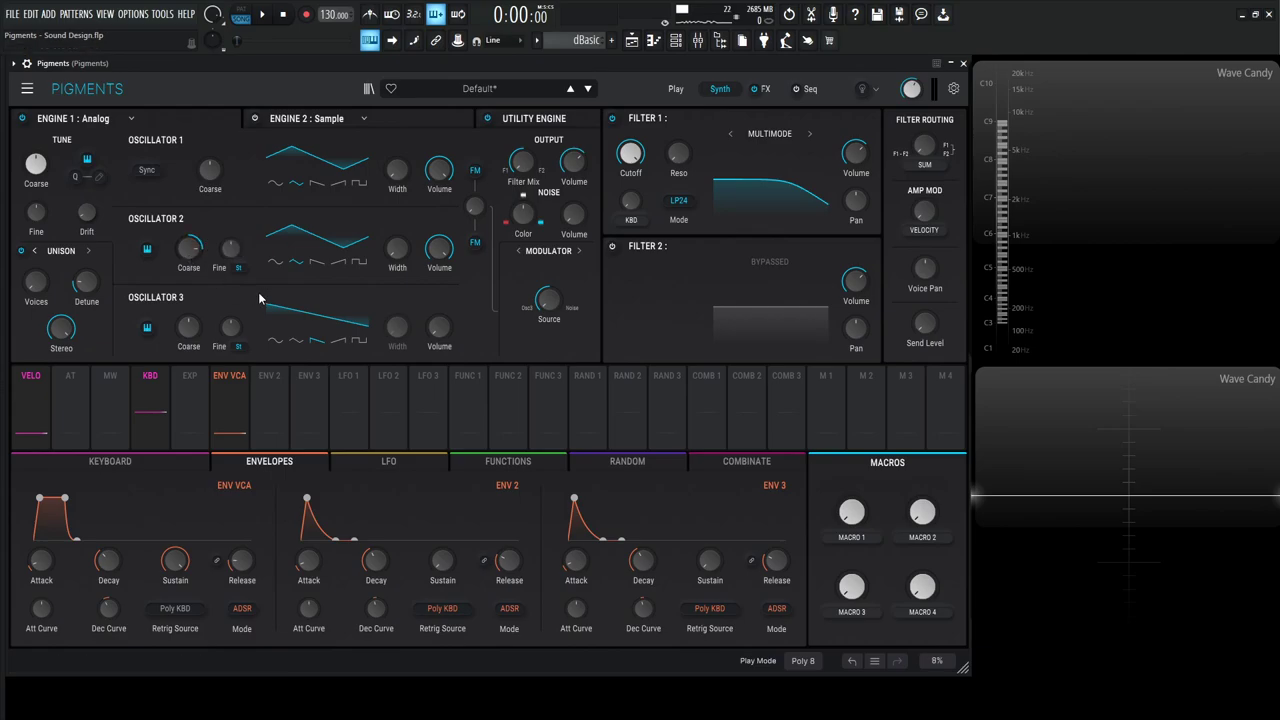
pyautogui.press('j')
pyautogui.moveTo(911, 88); pyautogui.dragTo(911, 100)
pyautogui.press('g')
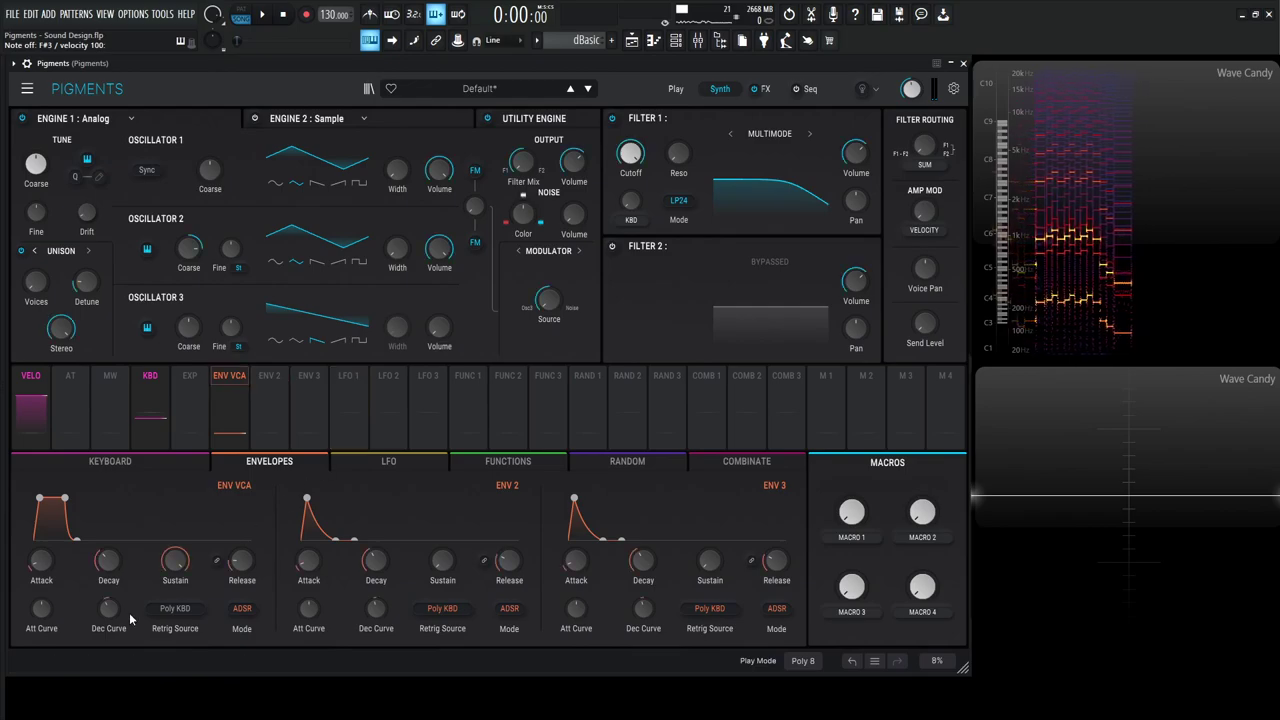
# Set the VCA envelope's sustain to 0 and lengthen its decay to about 1.23 s
pyautogui.moveTo(177, 561); pyautogui.dragTo(177, 630)
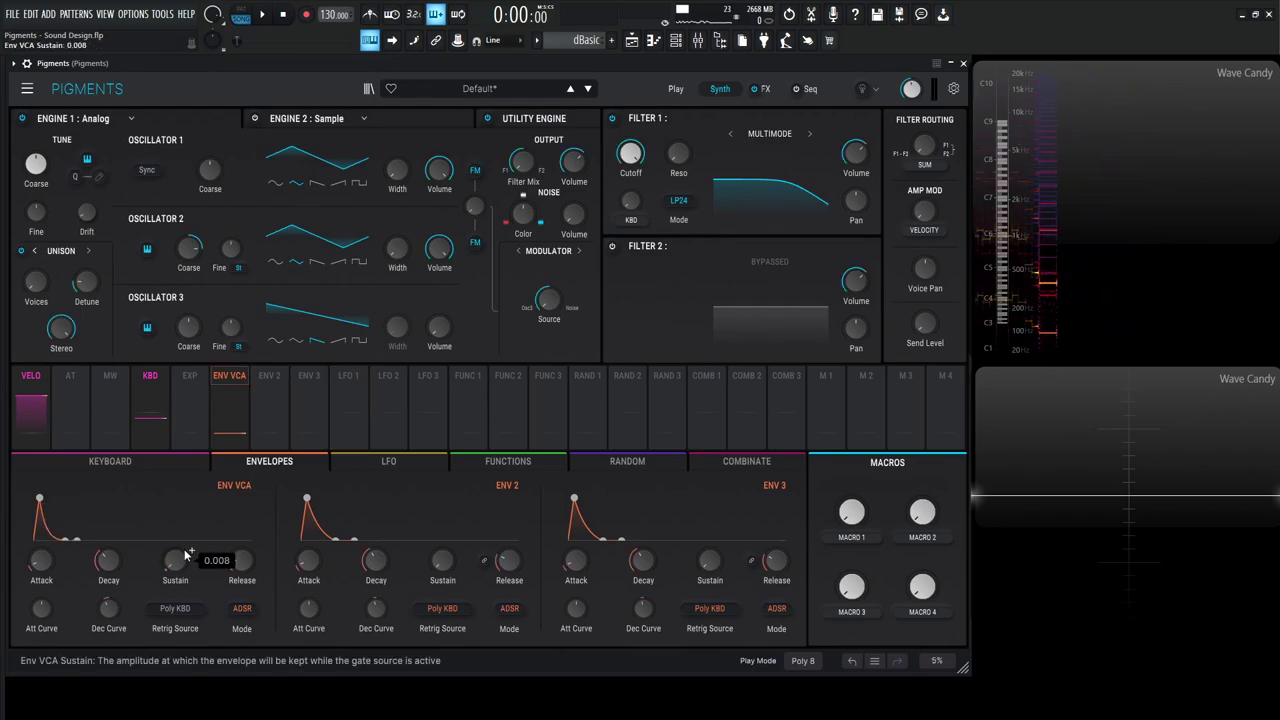
pyautogui.moveTo(108, 562); pyautogui.dragTo(125, 550)
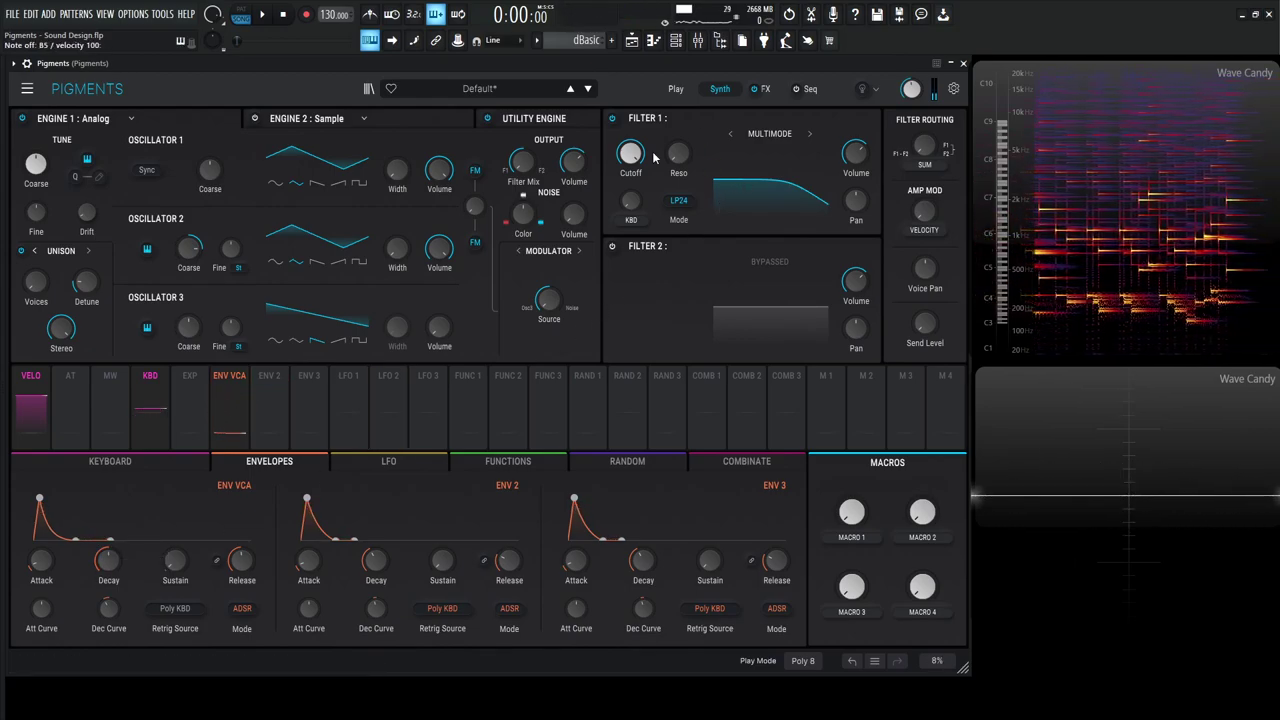
# Lower Filter 1's cutoff, modulate it with Env 2 by about 0.12, and lengthen Env 2's release
pyautogui.moveTo(632, 153); pyautogui.dragTo(647, 145)
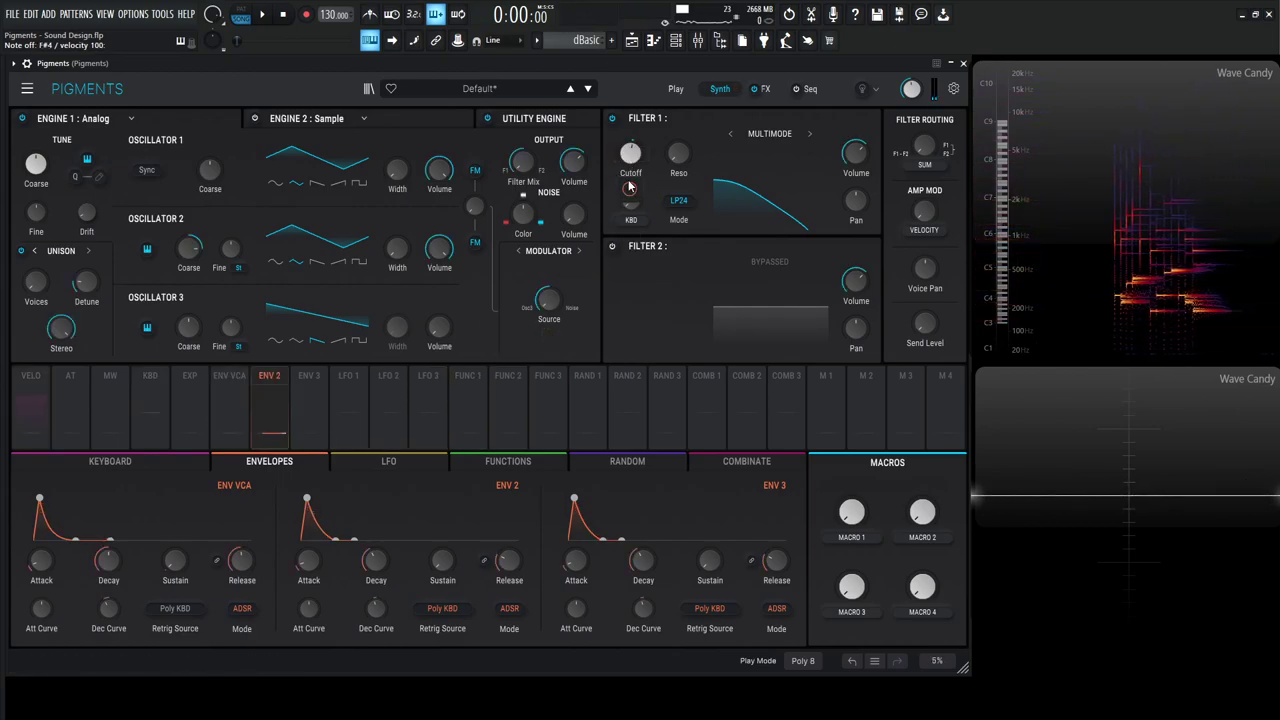
pyautogui.moveTo(628, 187); pyautogui.dragTo(646, 143)
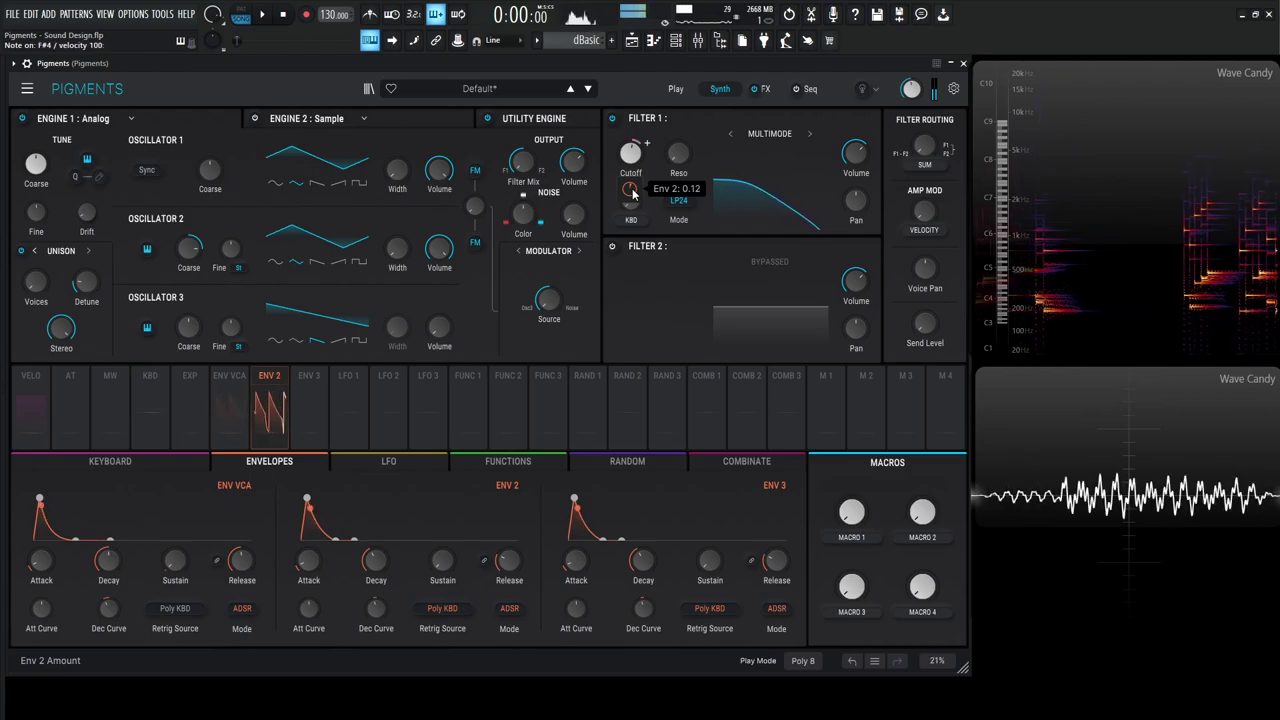
pyautogui.moveTo(509, 566); pyautogui.dragTo(511, 540)
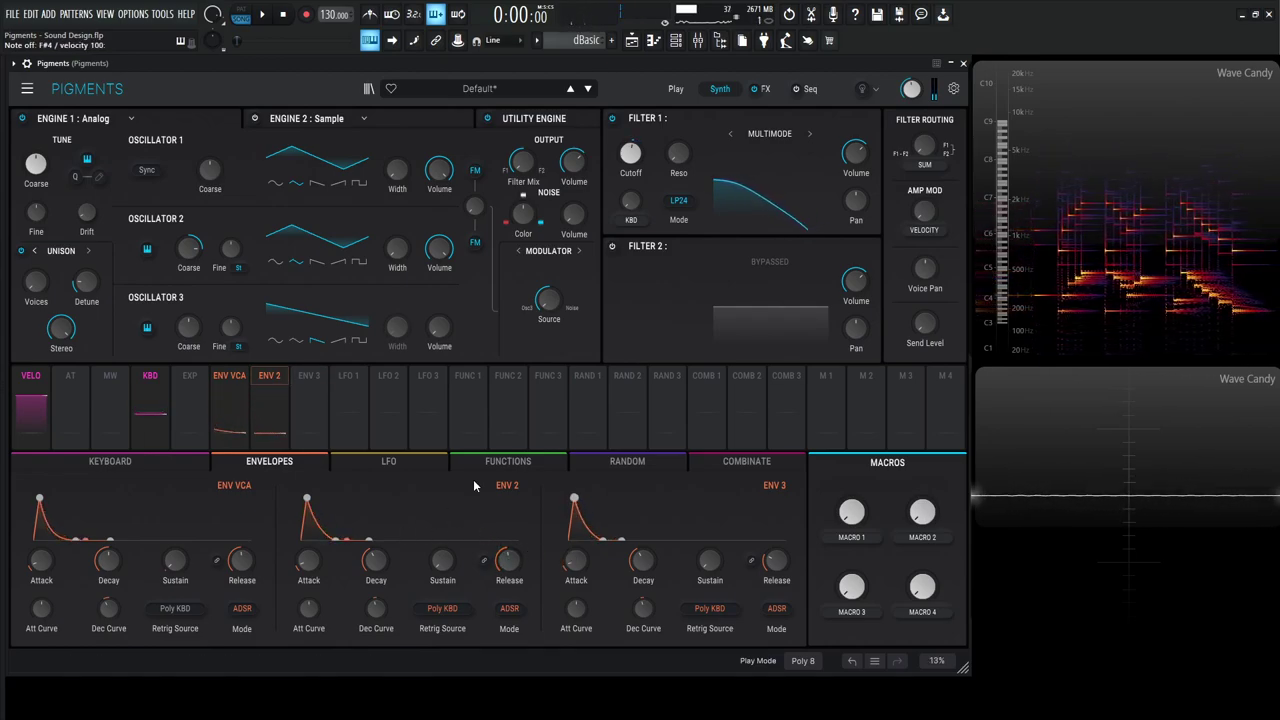
# Set the VCA envelope's decay to 1.39 s, lengthen its release slightly, and raise Env 2's decay a little above 500 ms
pyautogui.moveTo(192, 550)
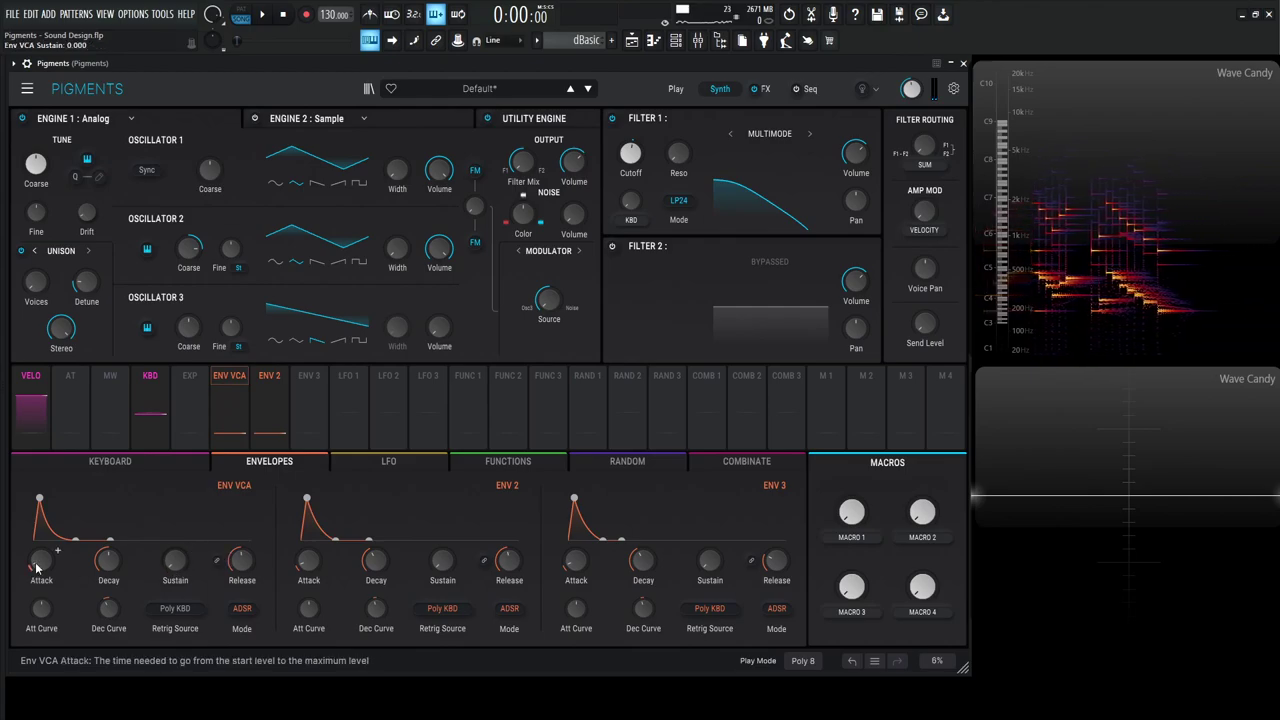
pyautogui.moveTo(125, 552)
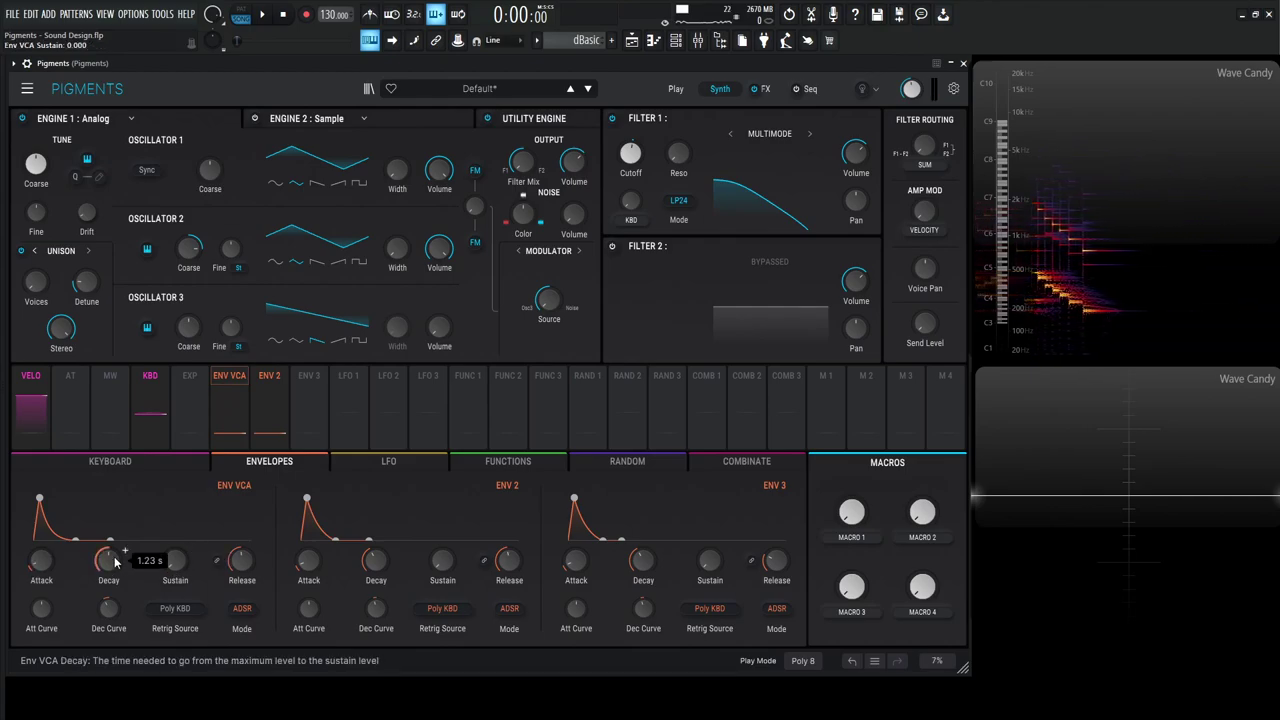
pyautogui.scroll(2, 117, 563)
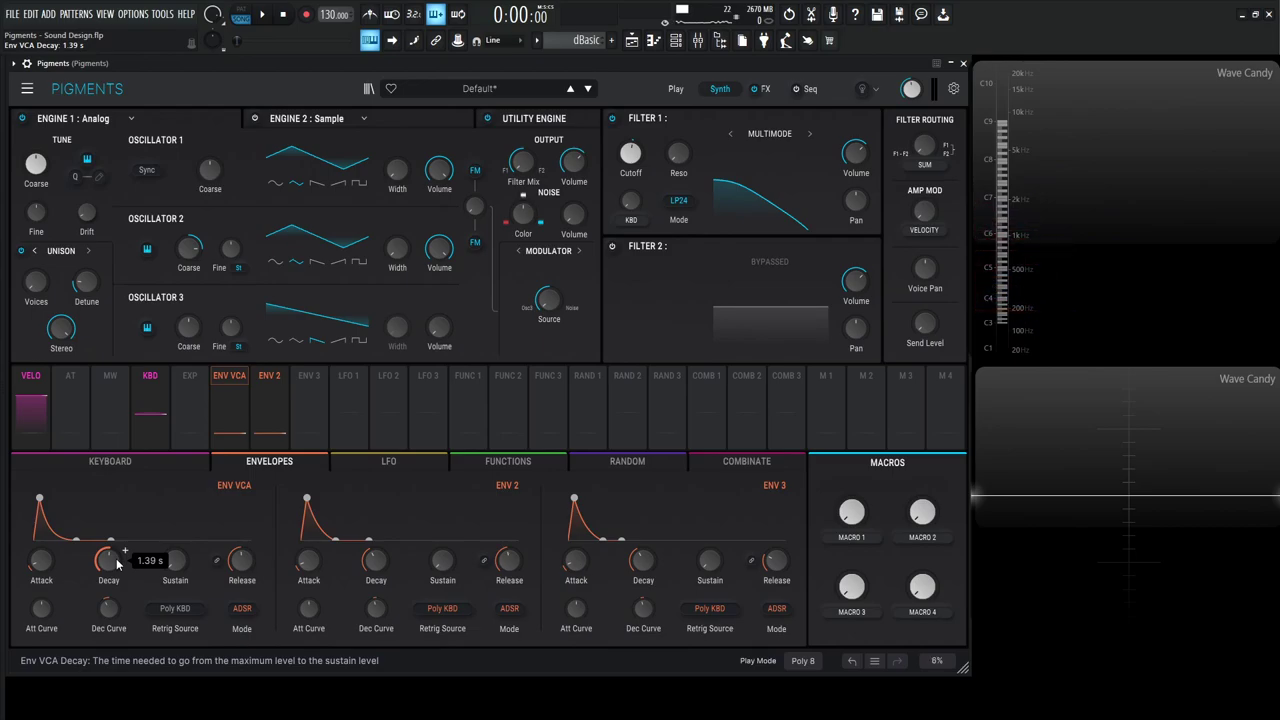
pyautogui.moveTo(234, 565)
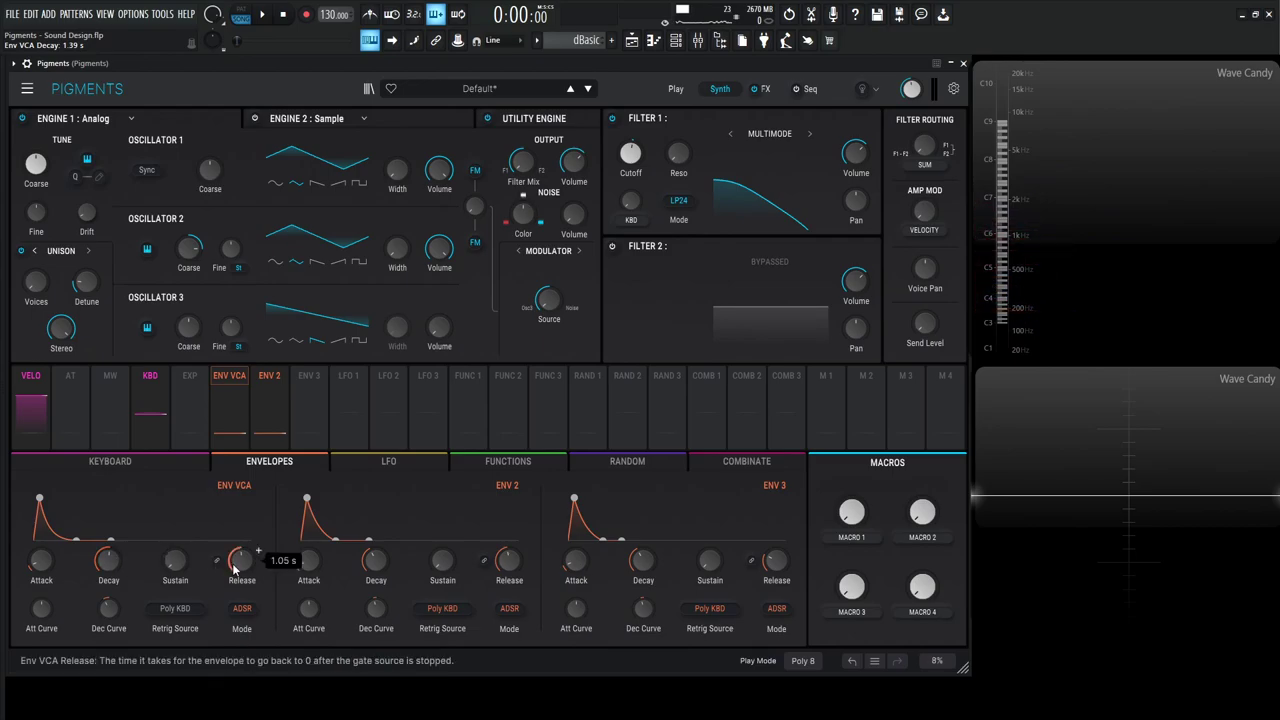
pyautogui.scroll(2, 236, 563)
pyautogui.scroll(-1, 258, 551)
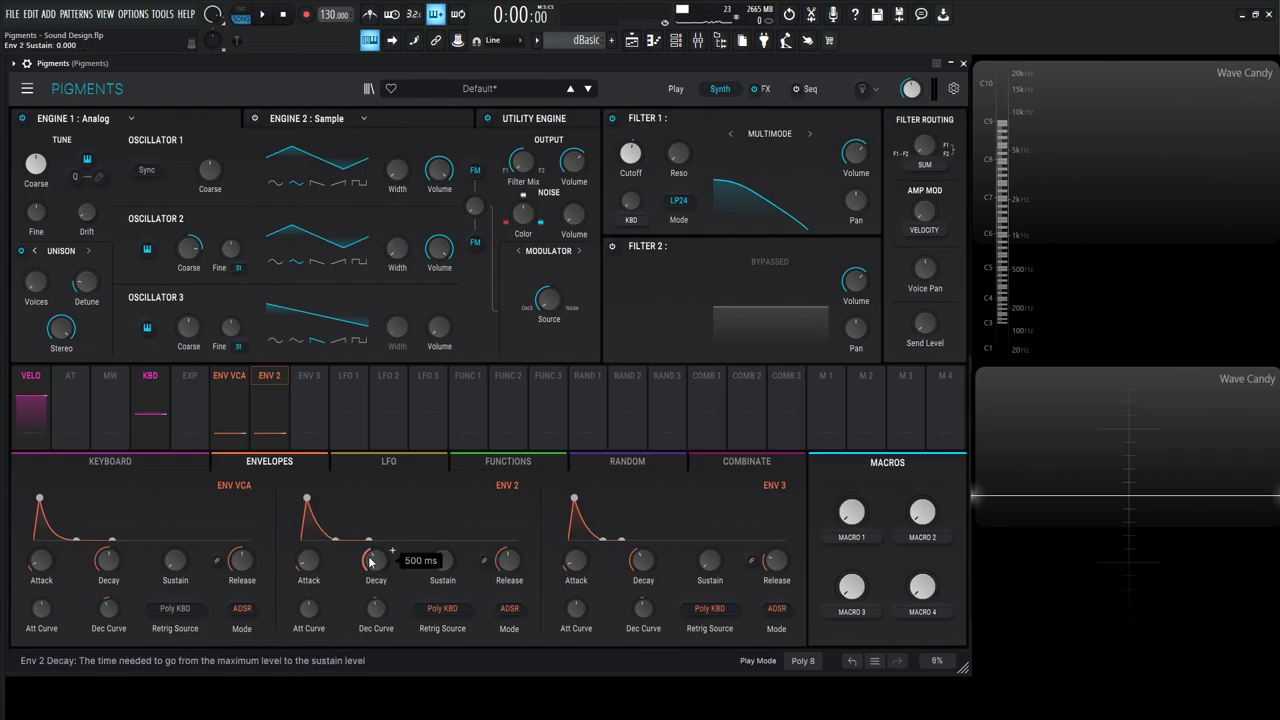
pyautogui.scroll(3, 372, 566)
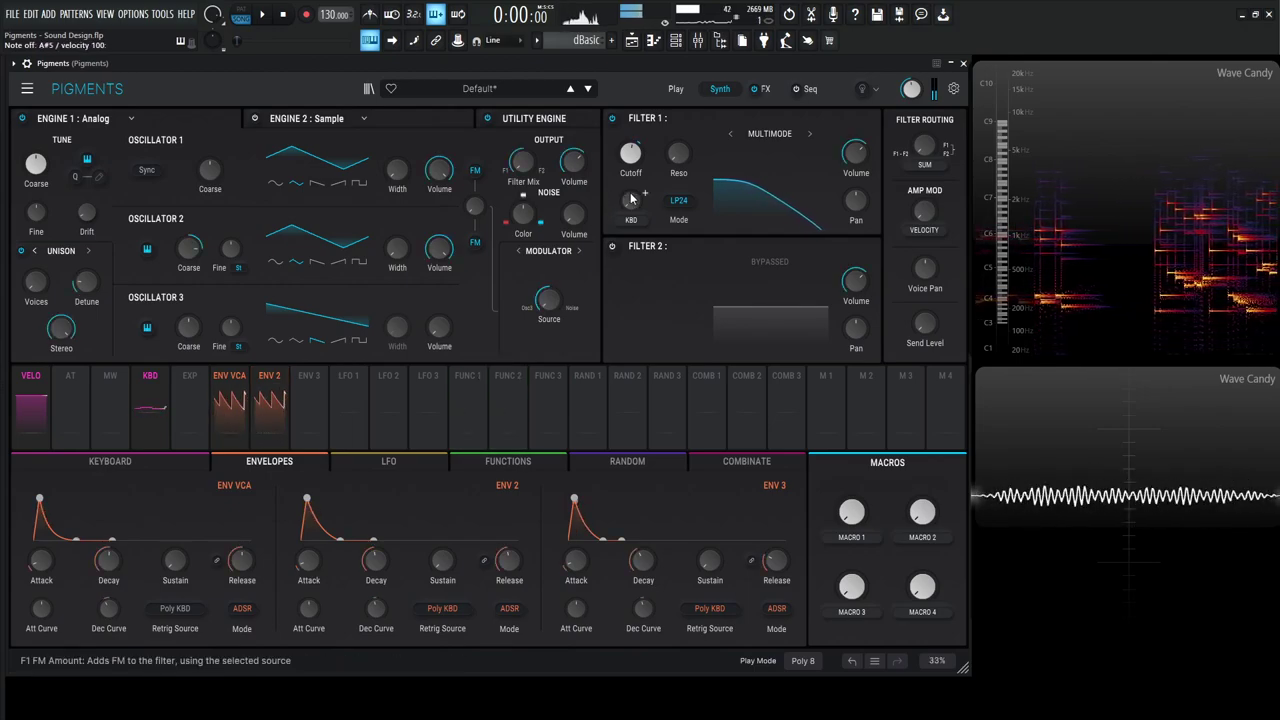
# Lower Filter 1's cutoff to 338 Hz after a brief look at the effects
pyautogui.click(762, 88)
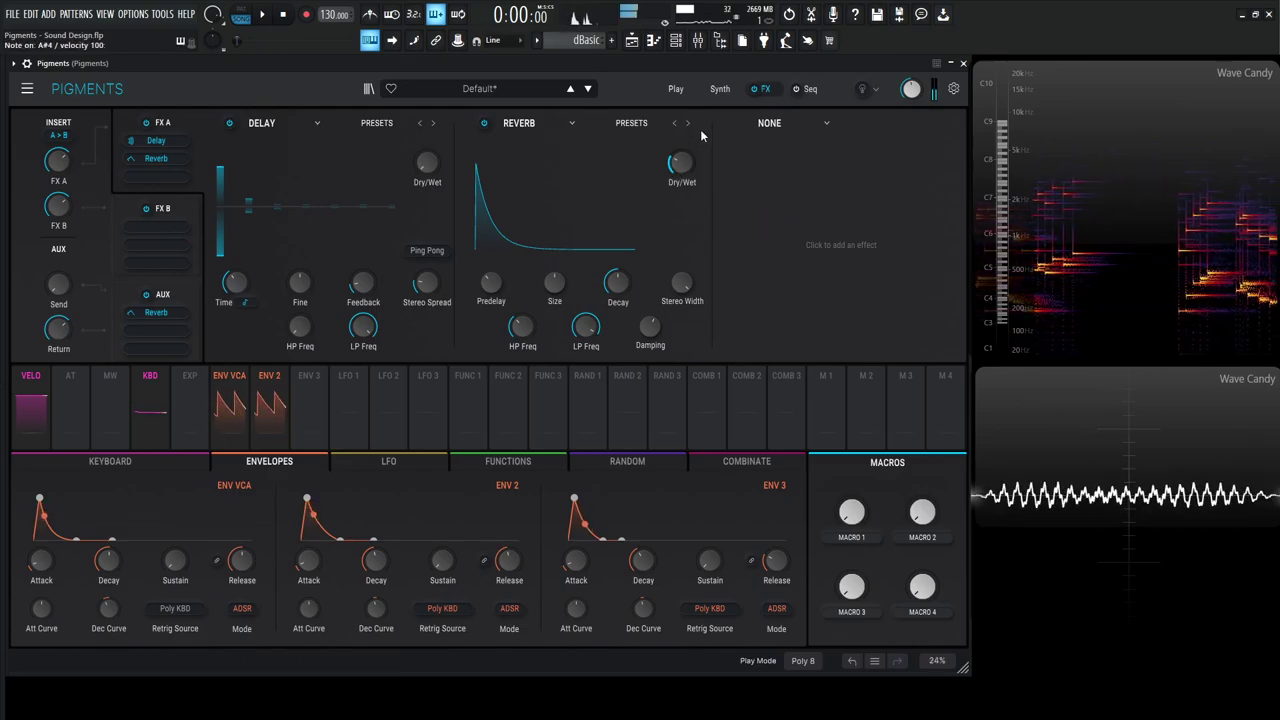
pyautogui.click(720, 89)
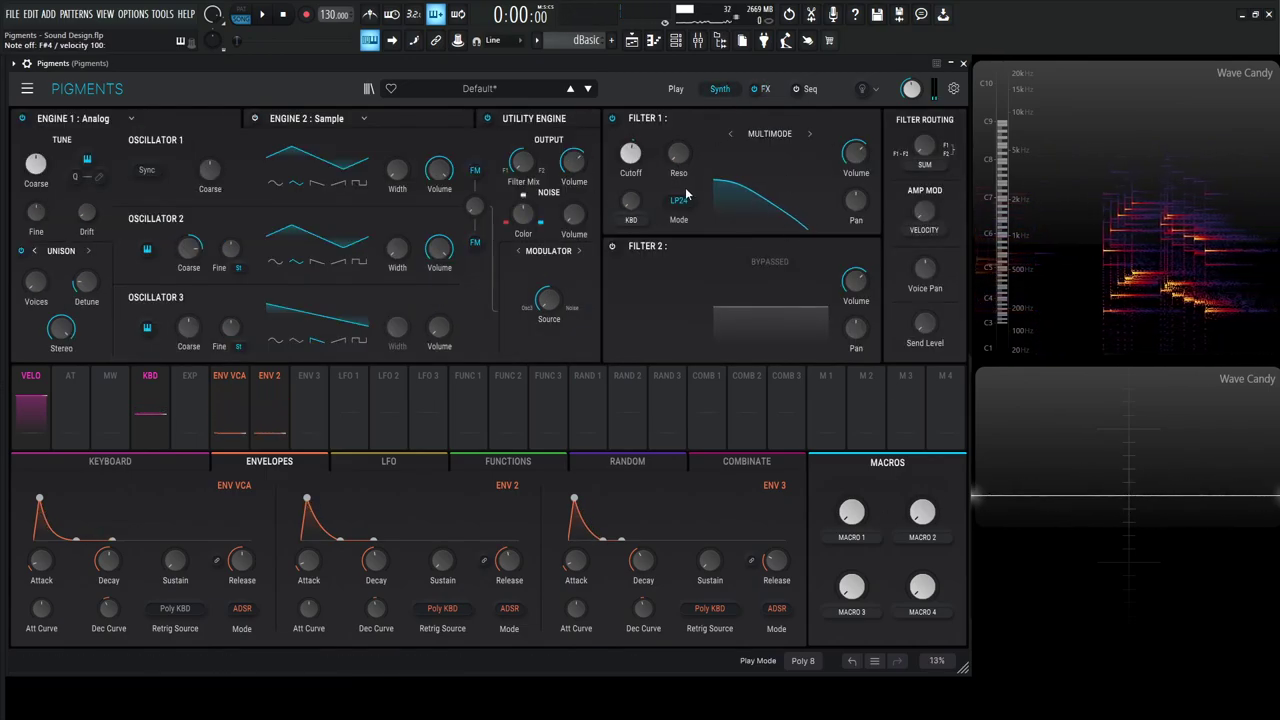
pyautogui.moveTo(631, 152); pyautogui.dragTo(646, 145)
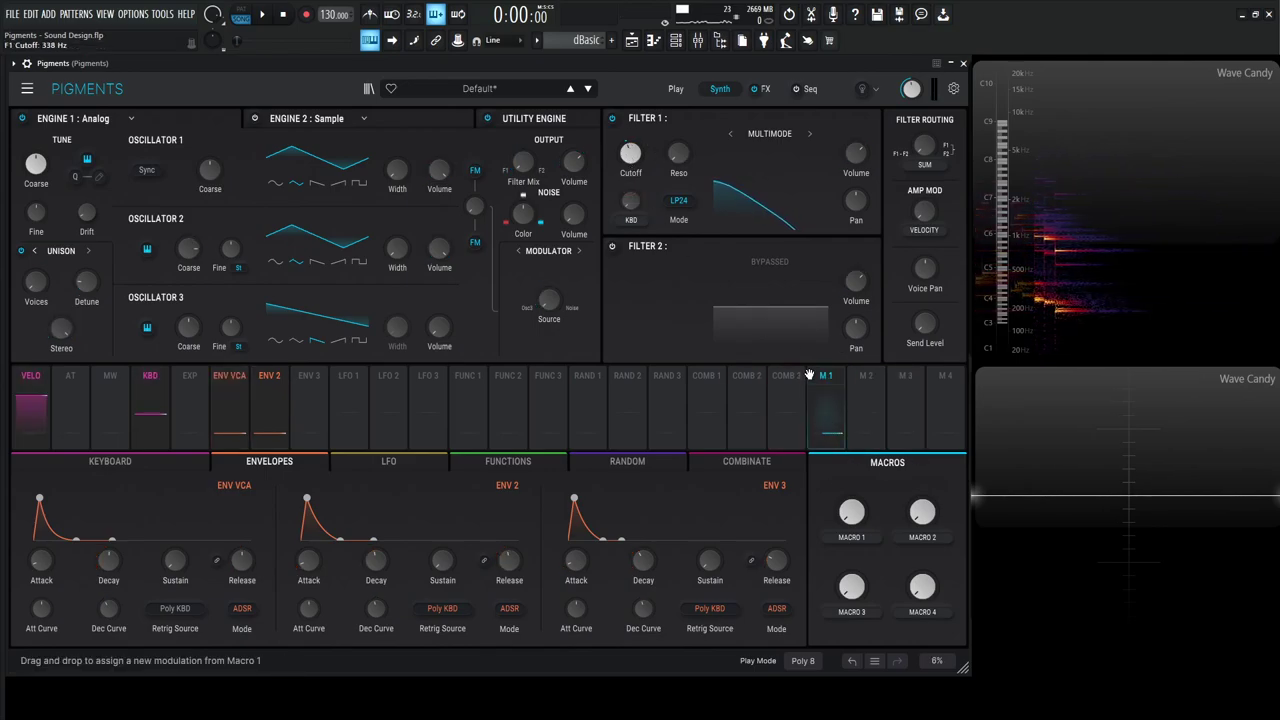
# Assign Macros 1 and 2 to Filter 1's cutoff and resonance, name them CUTOFF and RES, and raise CUTOFF to about 0.46
pyautogui.moveTo(826, 425); pyautogui.dragTo(746, 317)
pyautogui.moveTo(631, 155); pyautogui.dragTo(631, 153)
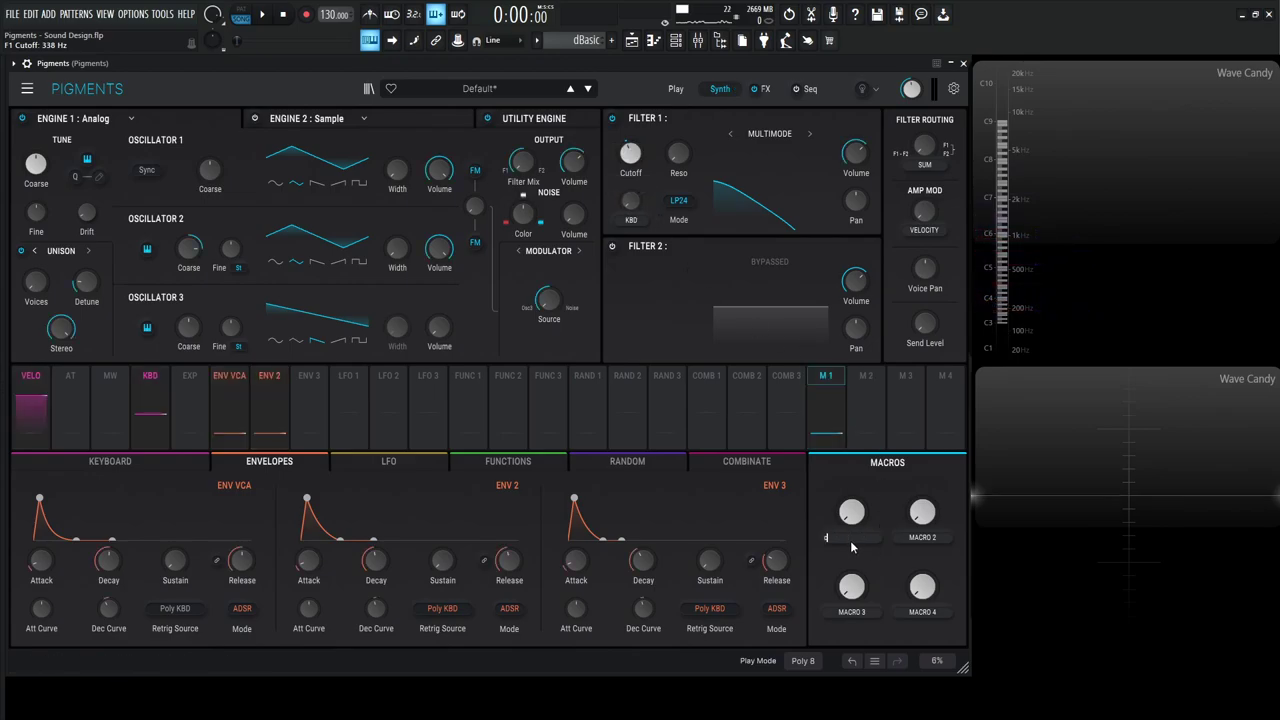
pyautogui.moveTo(851, 546); pyautogui.dragTo(851, 513)
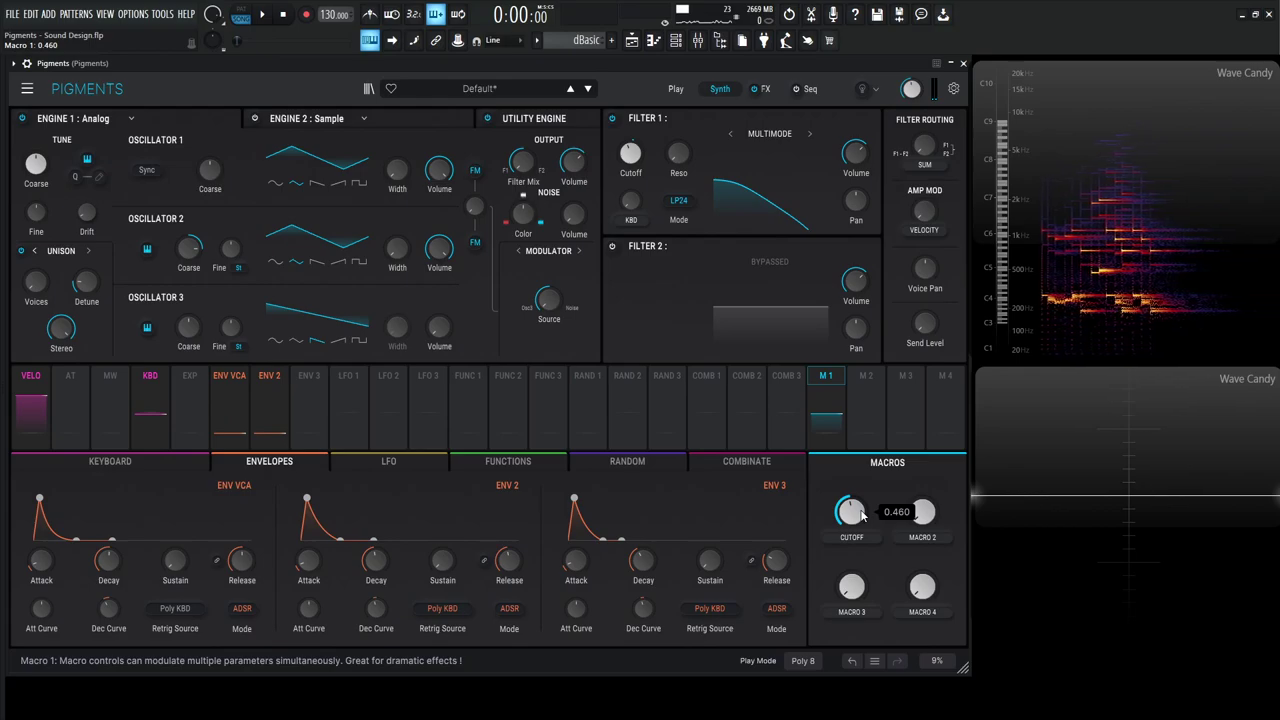
pyautogui.moveTo(851, 513); pyautogui.dragTo(851, 508)
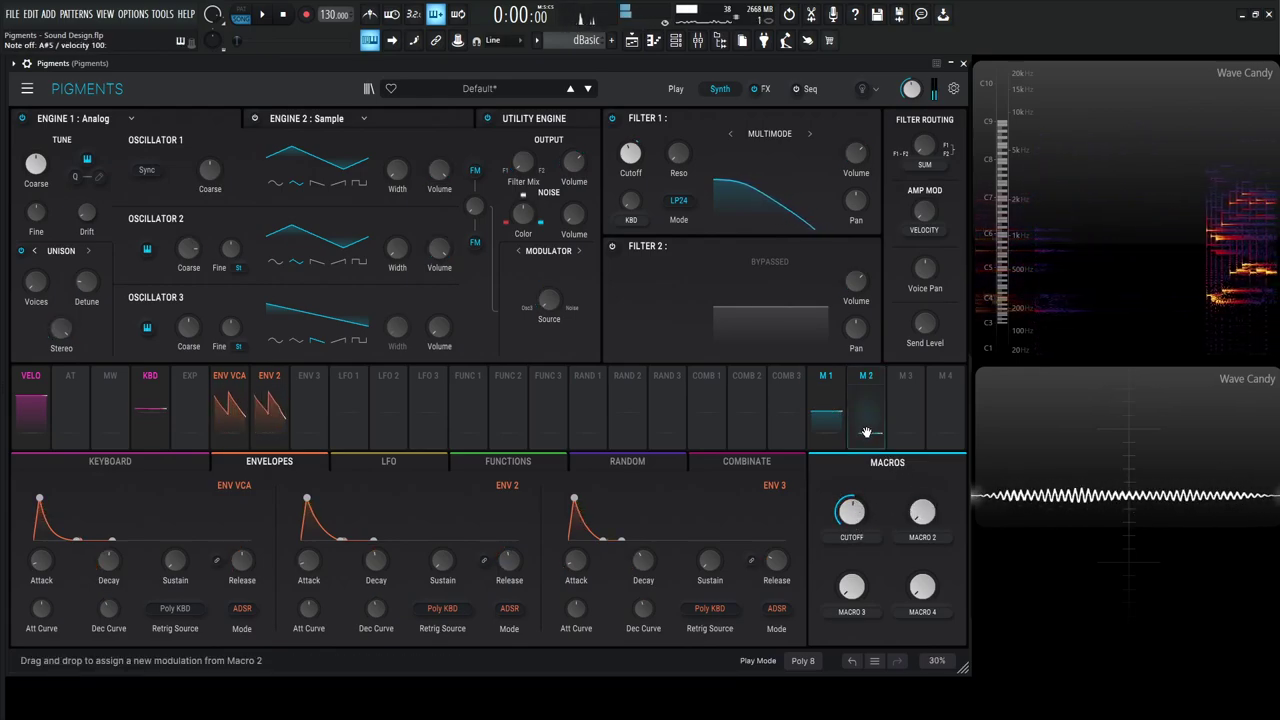
pyautogui.moveTo(687, 161); pyautogui.dragTo(680, 155)
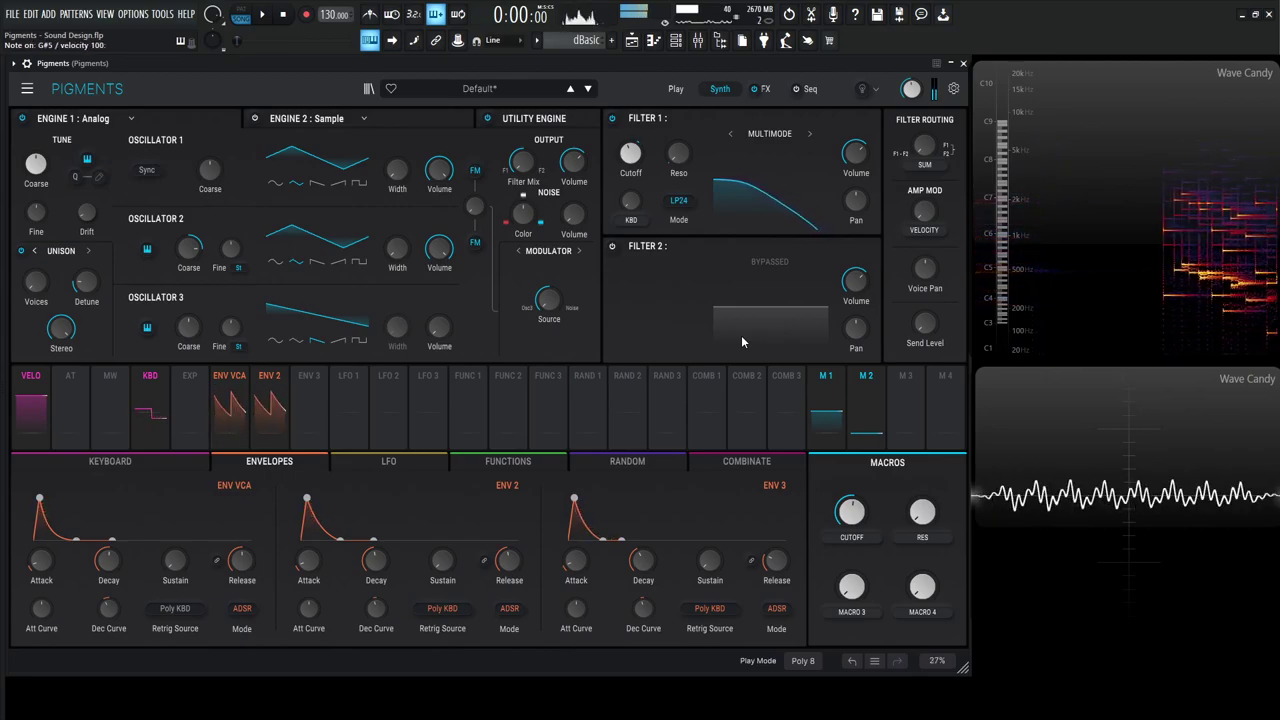
# Insert a Param EQ ahead of the delay and reverb in FX A, and cut its peak 1 band slightly in the low mids
pyautogui.click(764, 88)
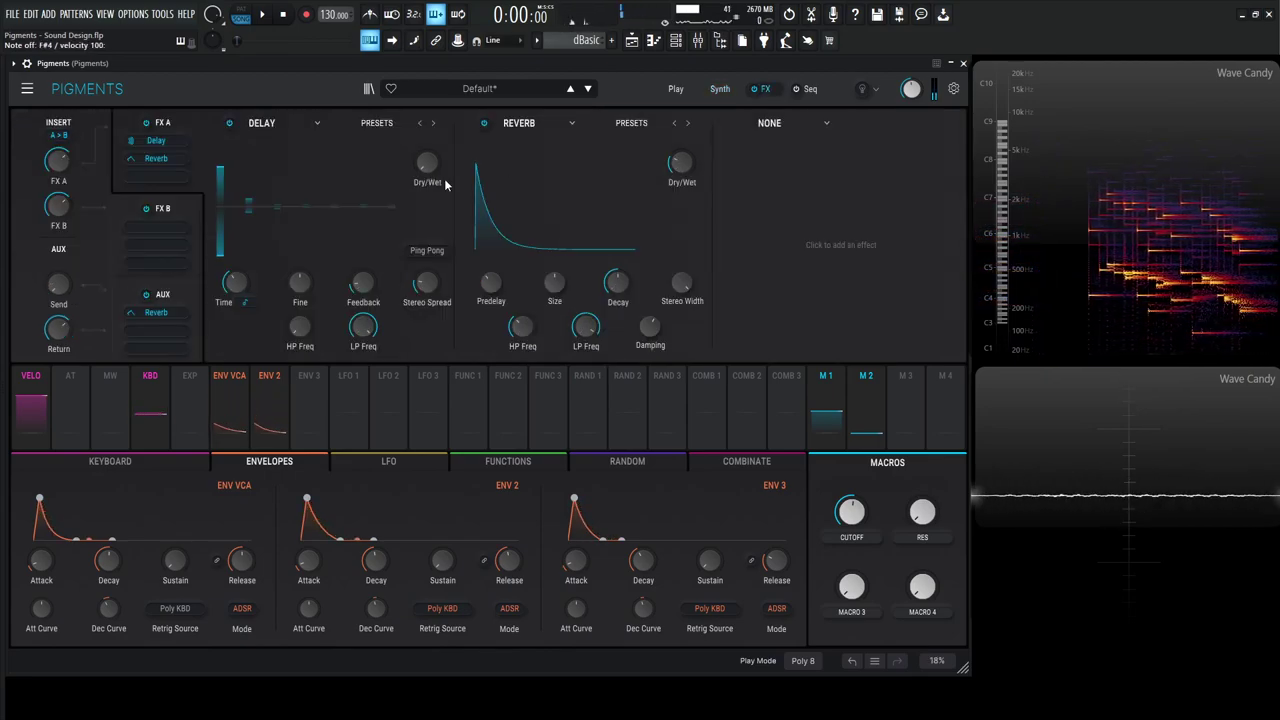
pyautogui.moveTo(158, 160)
pyautogui.mouseDown()
pyautogui.moveTo(158, 177)
pyautogui.moveTo(160, 161)
pyautogui.mouseUp()
pyautogui.click(272, 127)
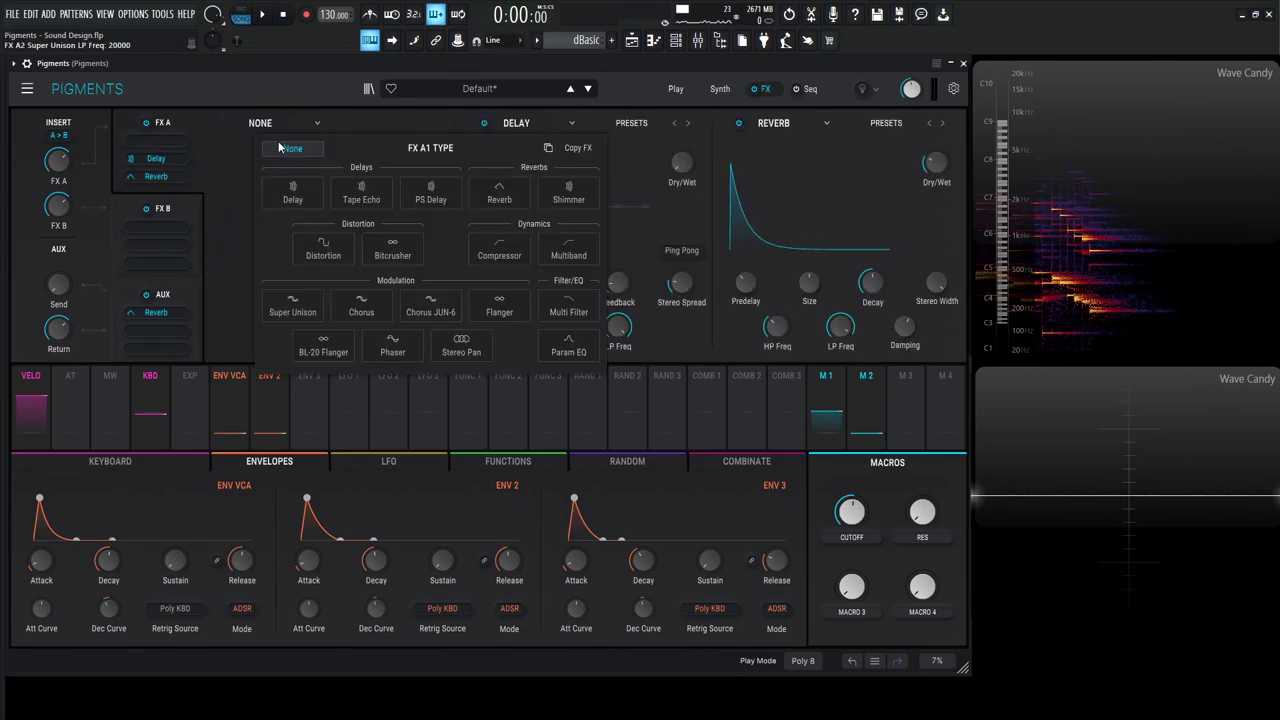
pyautogui.click(572, 352)
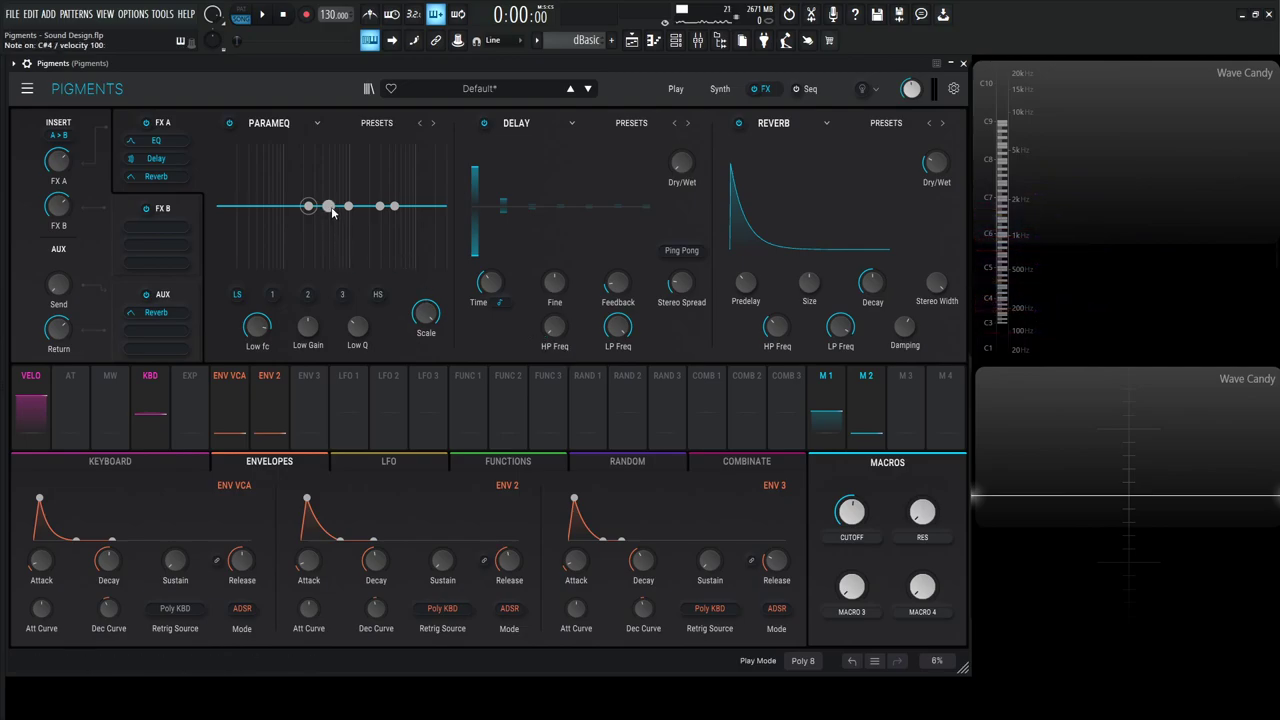
pyautogui.moveTo(330, 206)
pyautogui.mouseDown()
pyautogui.moveTo(308, 164)
pyautogui.moveTo(308, 209)
pyautogui.mouseUp()
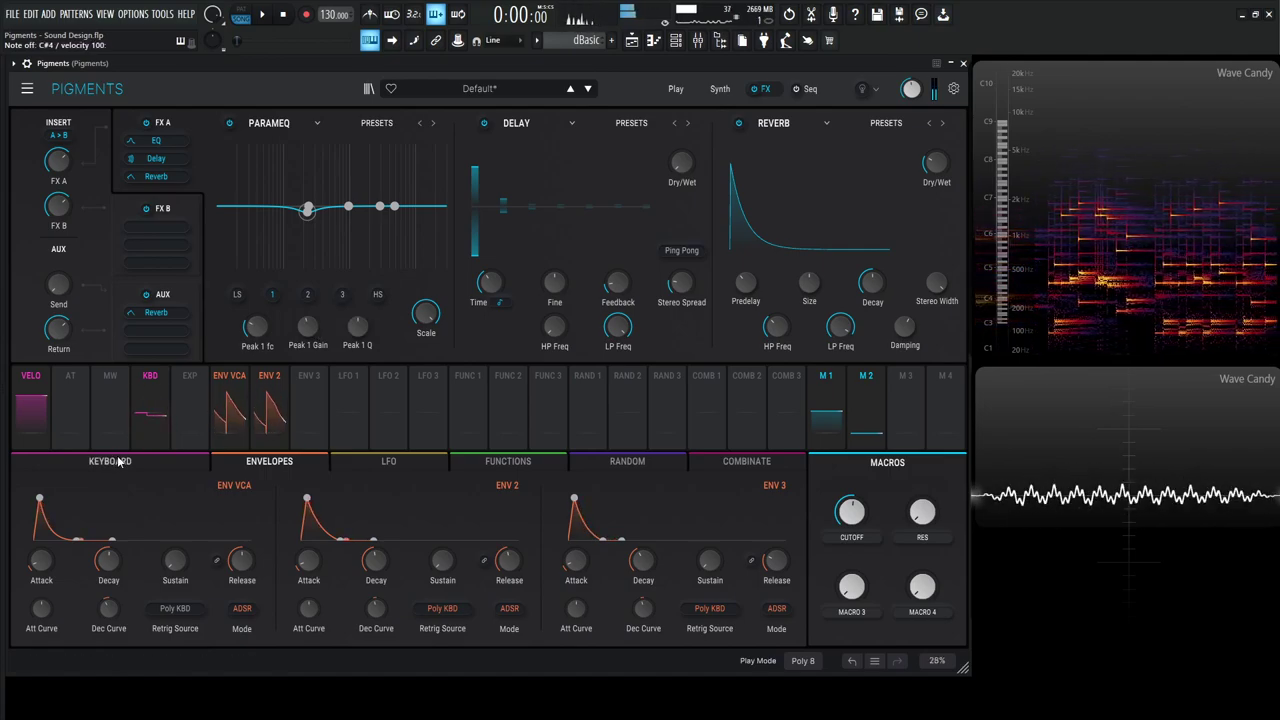
# Raise the VCA envelope's decay to 1.78 s and lengthen its release a little
pyautogui.moveTo(116, 561)
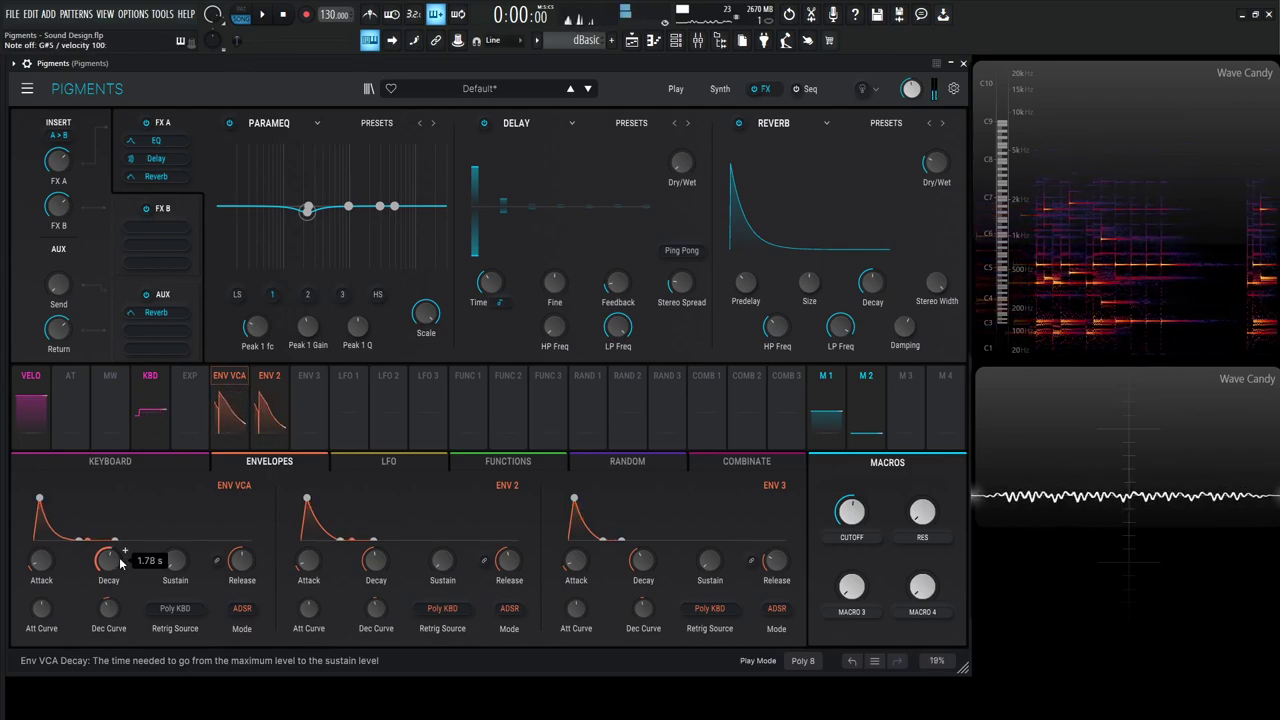
pyautogui.moveTo(256, 563)
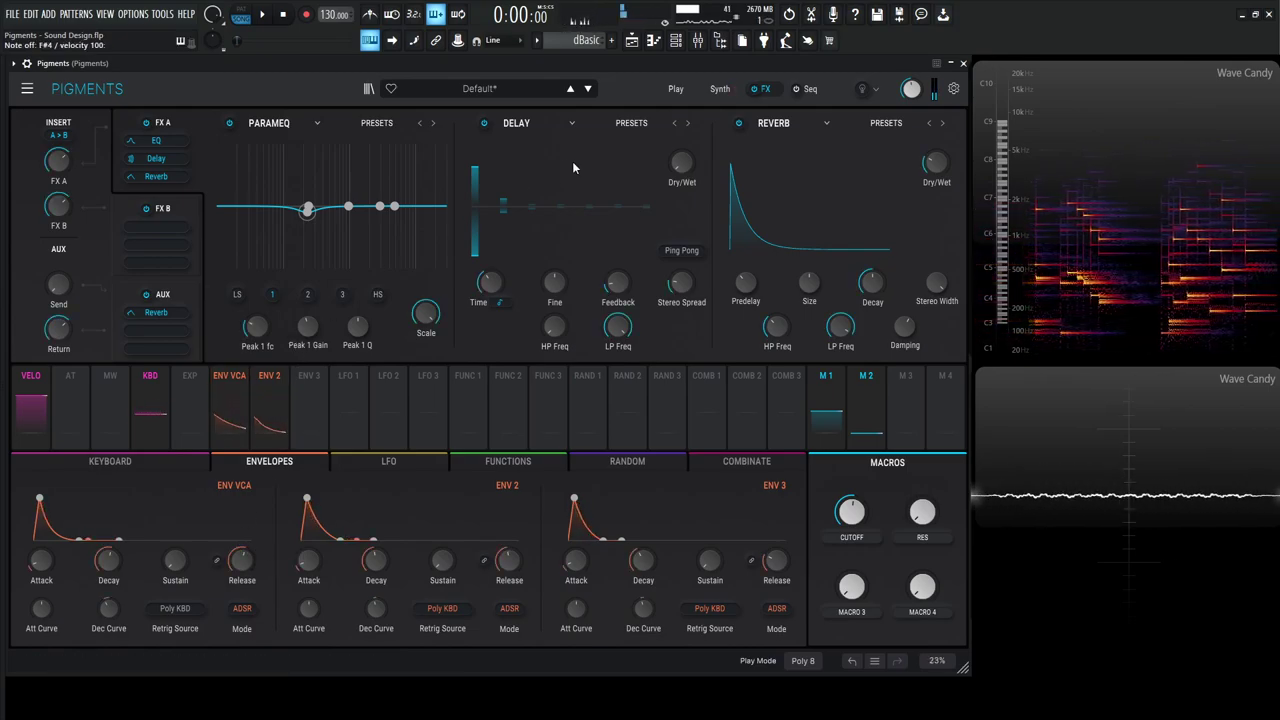
# Enable Filter 2 in HP36 mode and set its cutoff to about 53 Hz
pyautogui.click(722, 91)
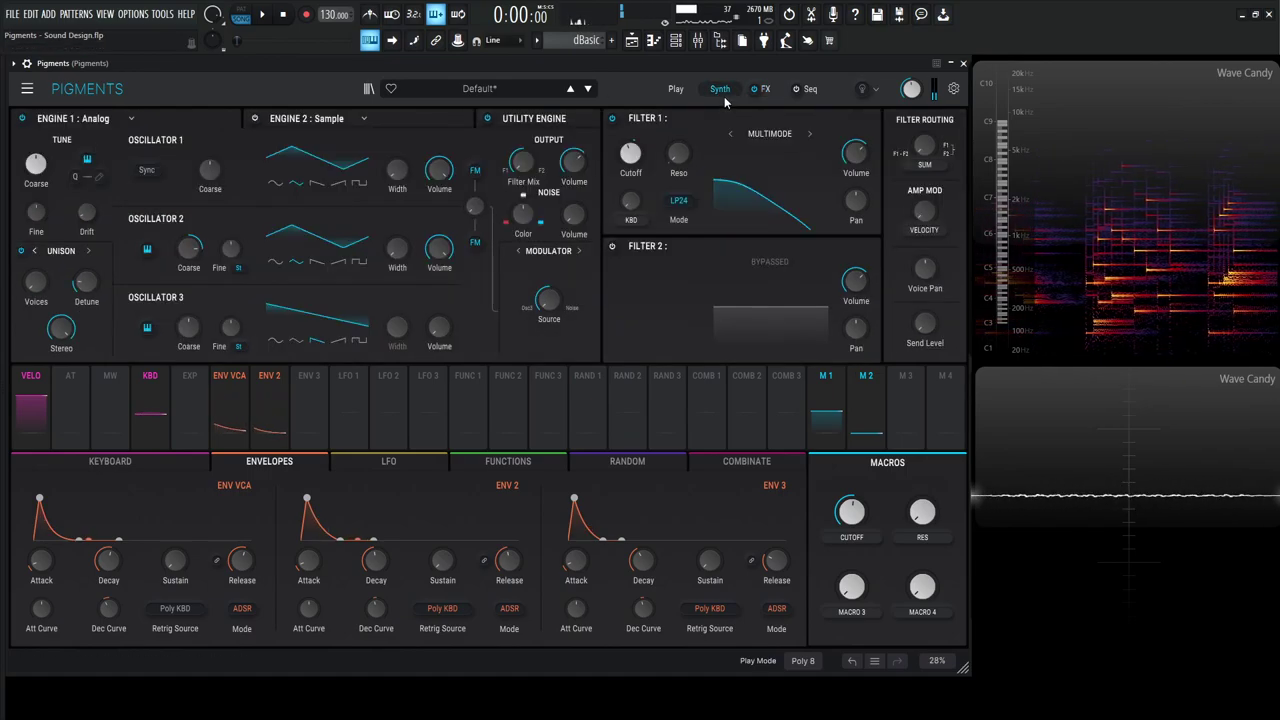
pyautogui.click(613, 247)
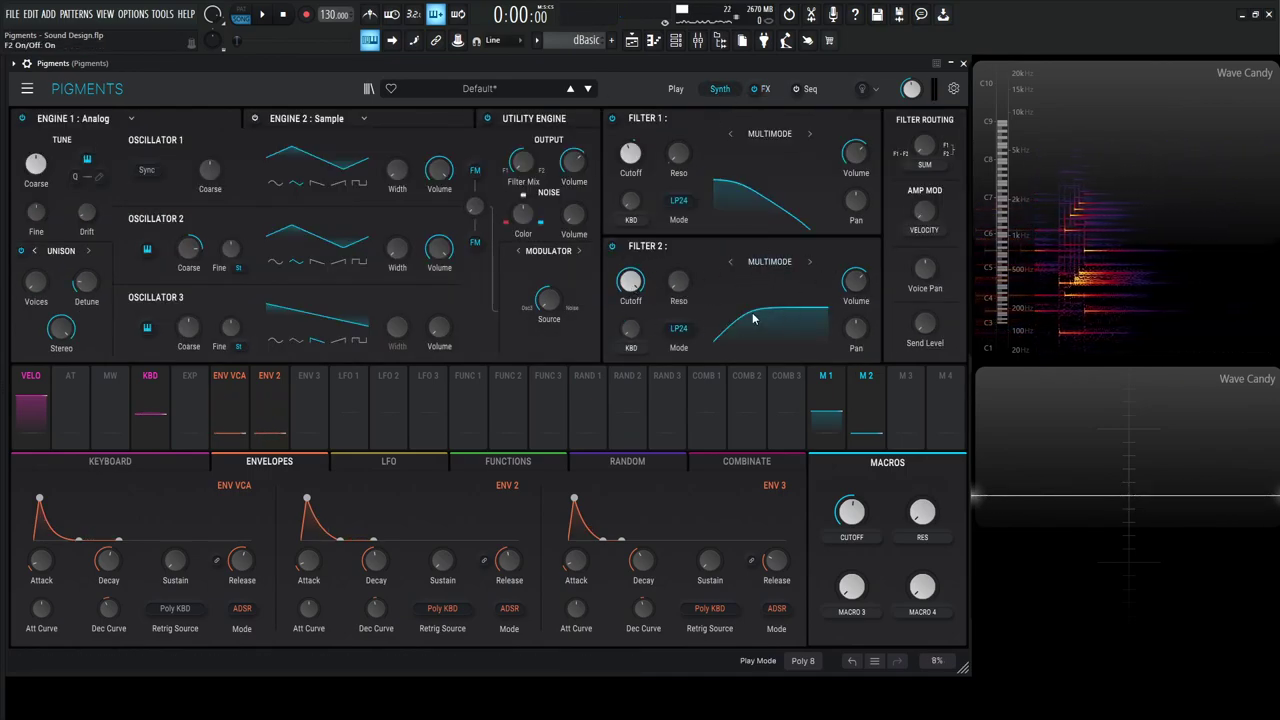
pyautogui.click(679, 328)
pyautogui.click(777, 423)
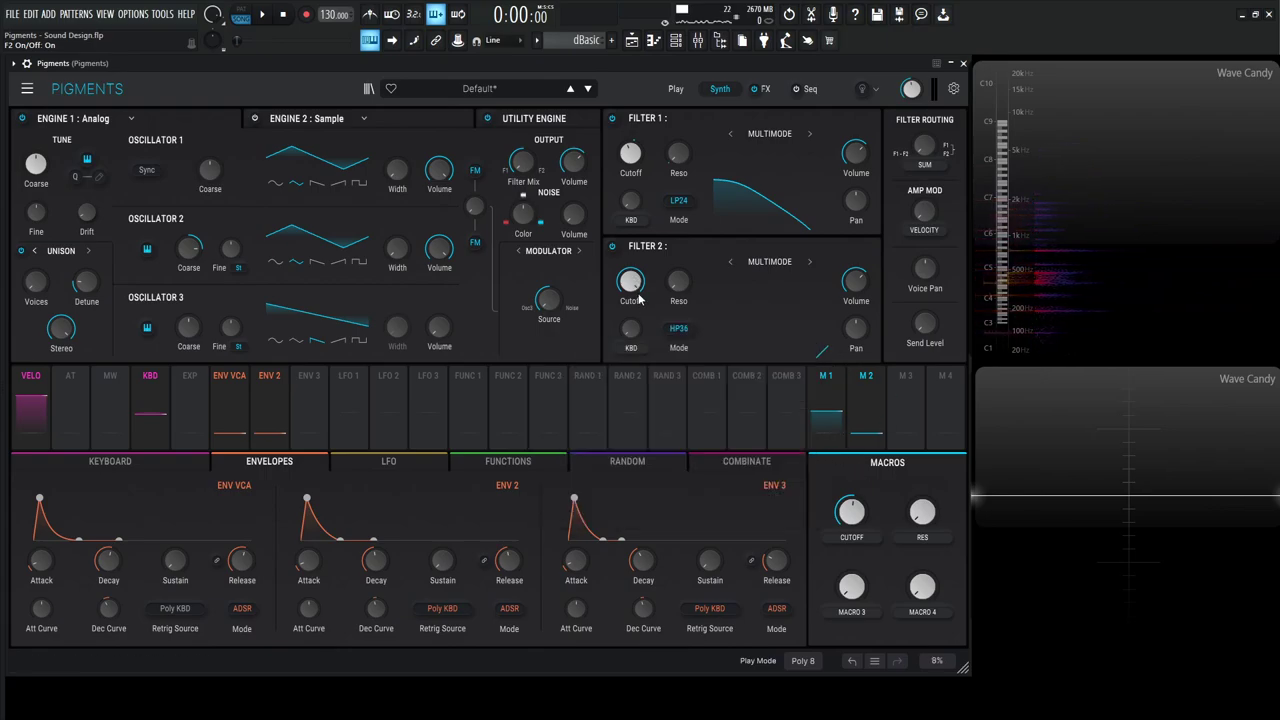
pyautogui.scroll(-5, 646, 271)
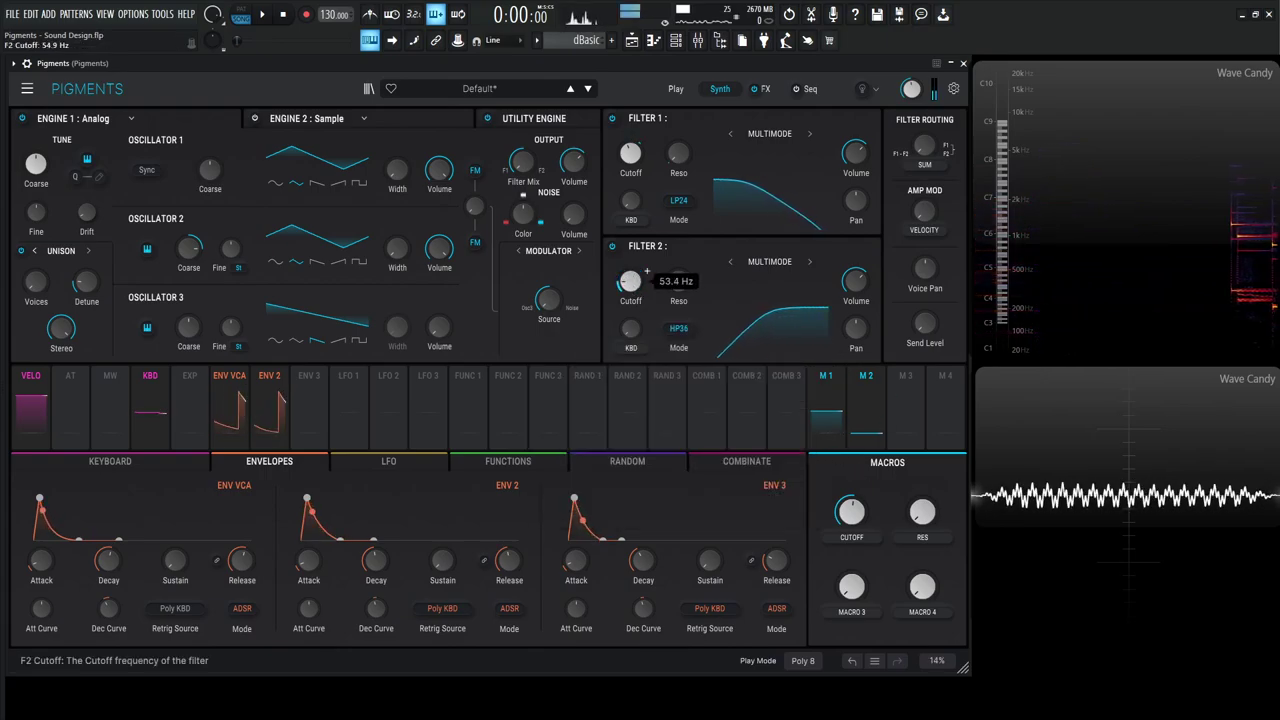
pyautogui.moveTo(633, 288); pyautogui.dragTo(633, 282)
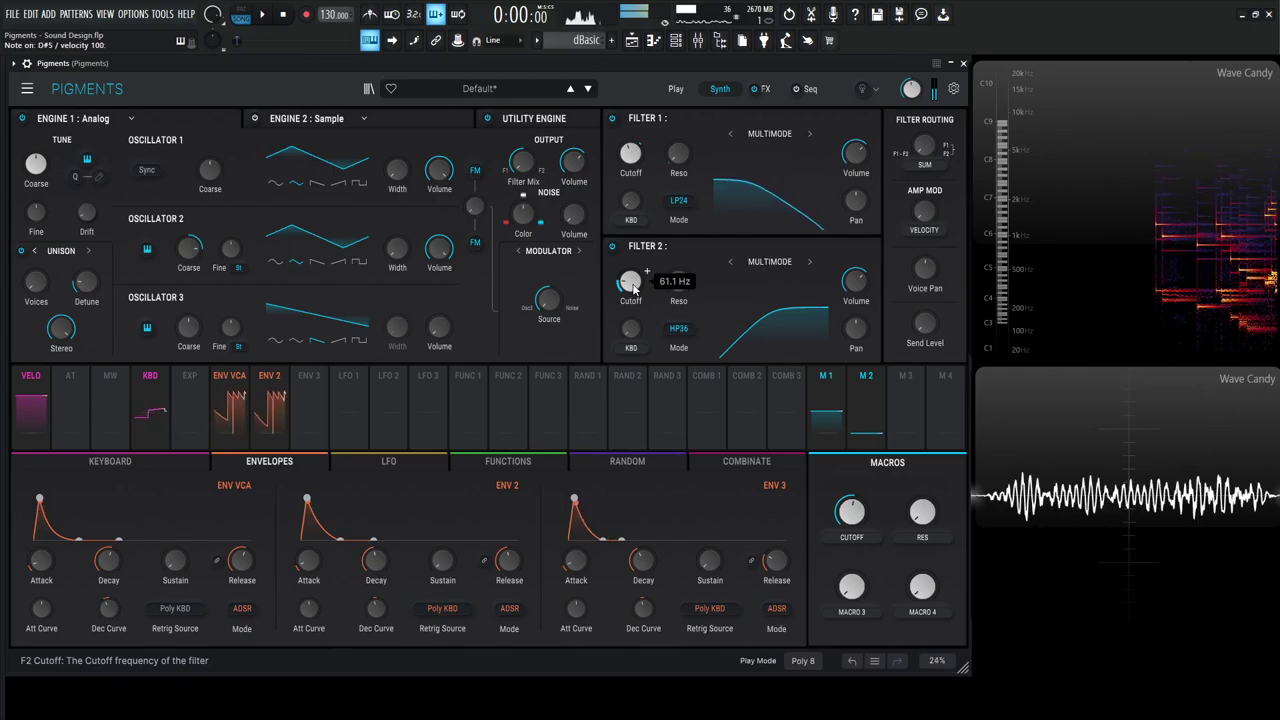
pyautogui.scroll(-1, 633, 284)
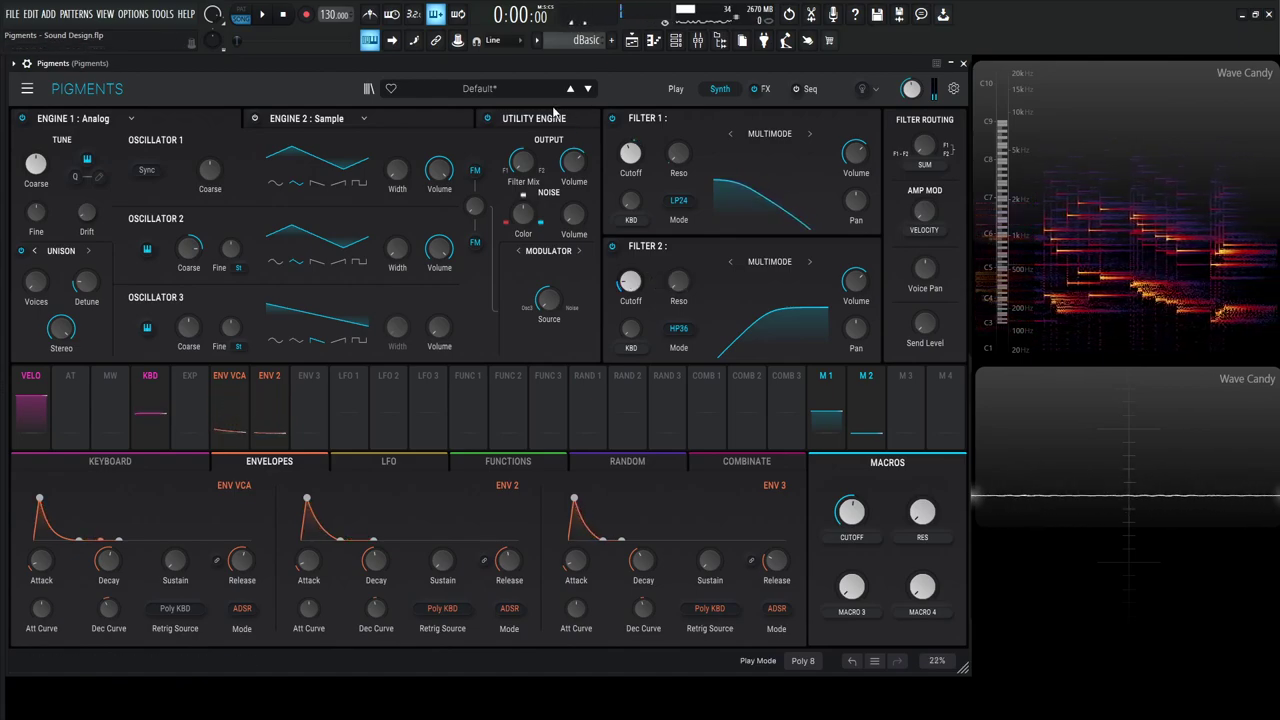
# Enable Noise 1 in the Utility Engine and shift its filter mix toward Filter 2
pyautogui.click(555, 120)
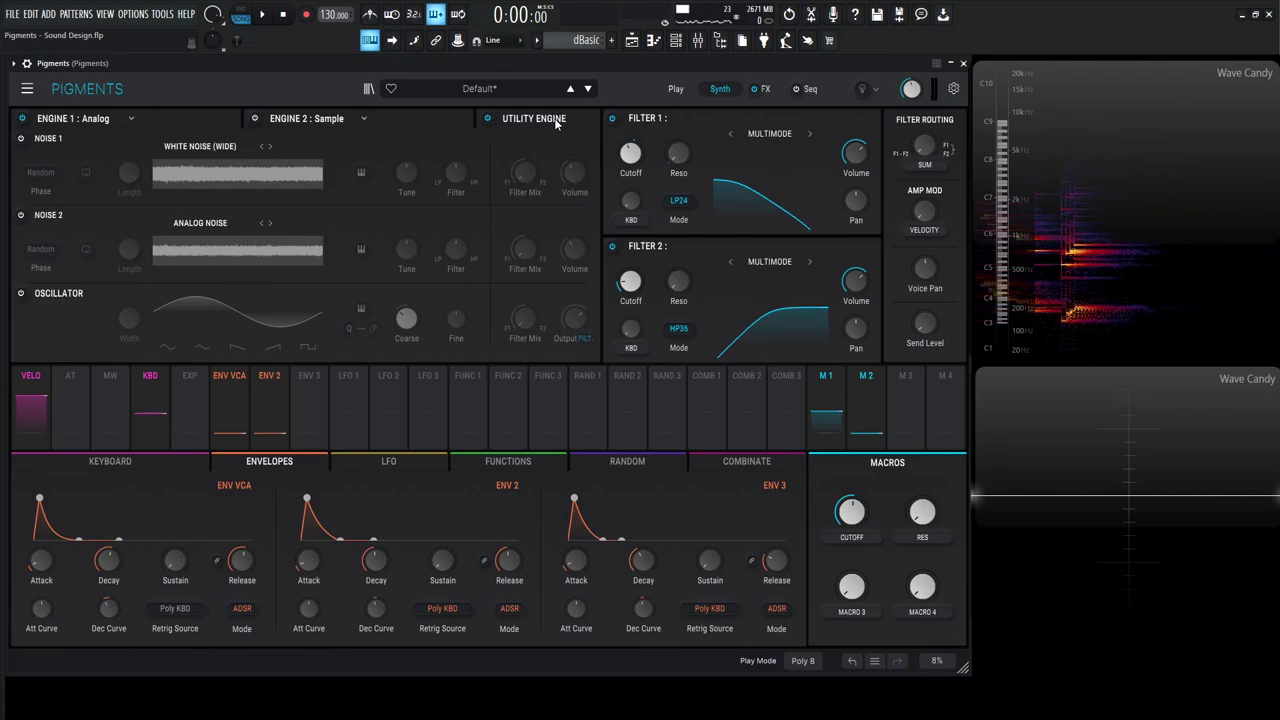
pyautogui.click(21, 138)
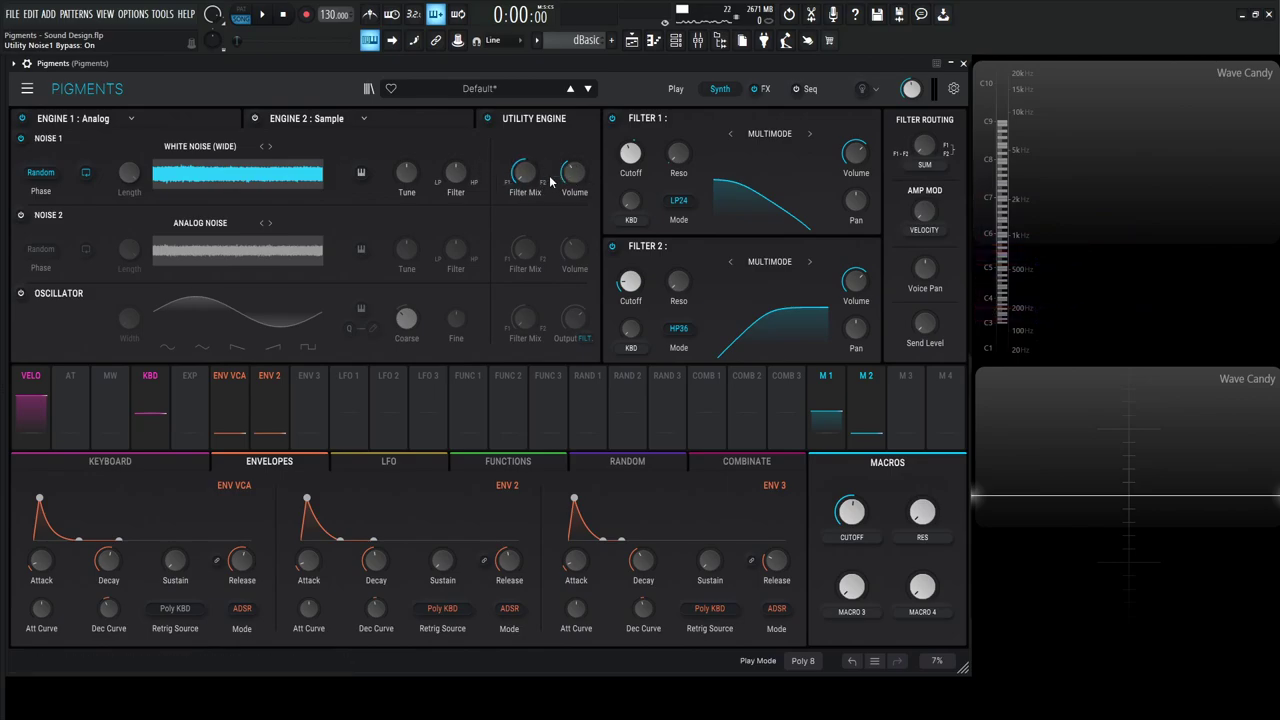
pyautogui.moveTo(525, 172); pyautogui.dragTo(525, 100)
pyautogui.press('m')
pyautogui.press('m')
# Nudge Noise 1's filter toward high-pass, and lower its volume so that Envelope 3 modulates the level
pyautogui.moveTo(455, 172); pyautogui.dragTo(455, 165)
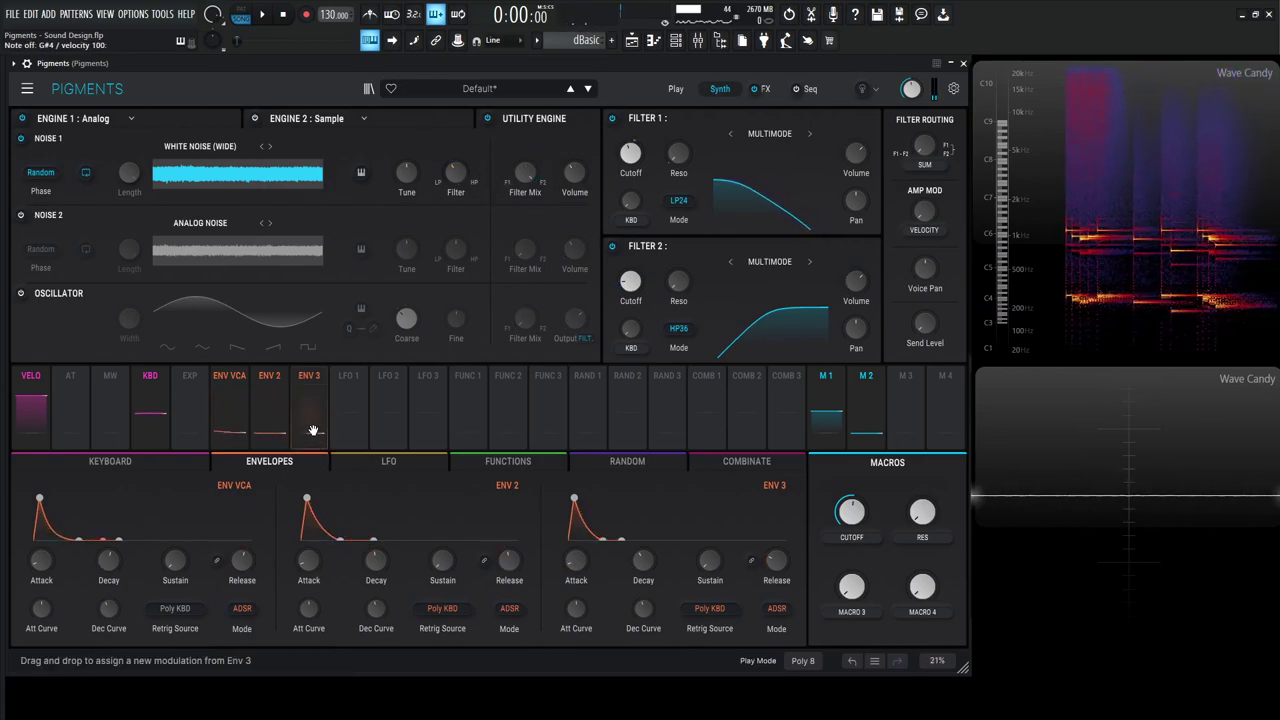
pyautogui.moveTo(576, 178); pyautogui.dragTo(576, 260)
pyautogui.moveTo(318, 394); pyautogui.dragTo(577, 208)
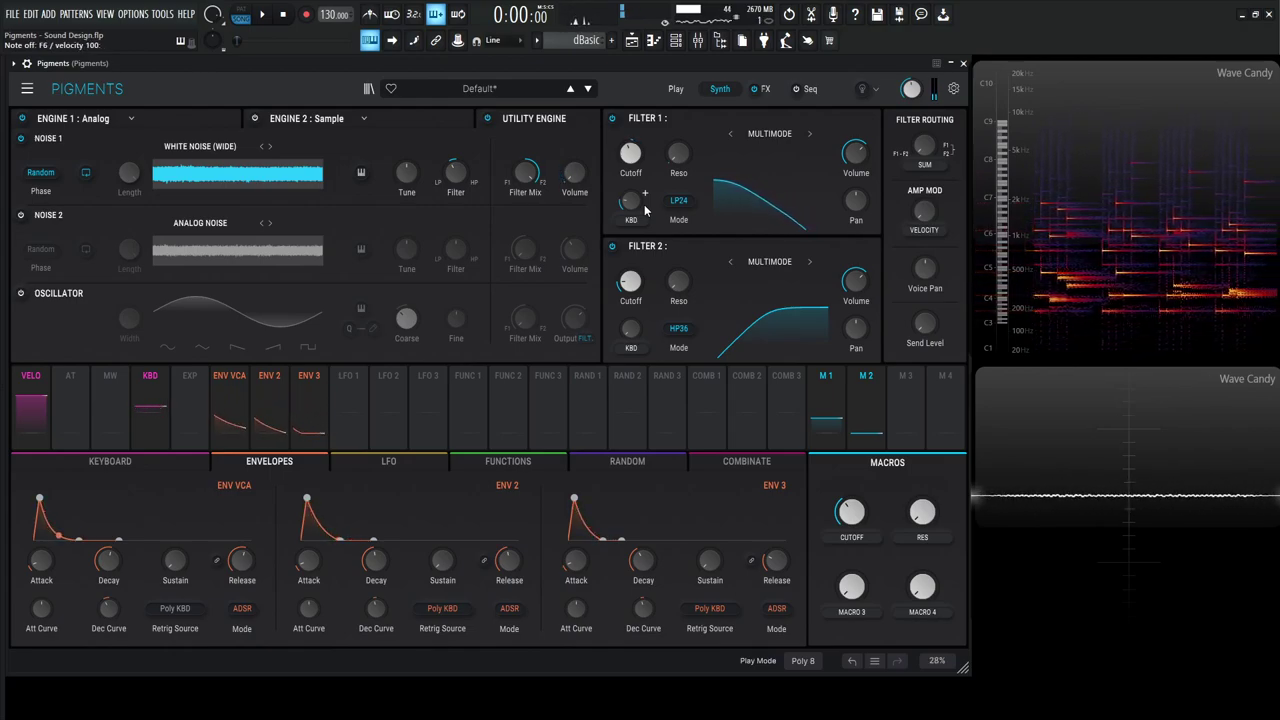
# Set the Param EQ's peak 1 gain to about -3.39 dB and slightly boost the peak 2 band at a higher frequency
pyautogui.click(768, 89)
pyautogui.moveTo(301, 337); pyautogui.dragTo(301, 356)
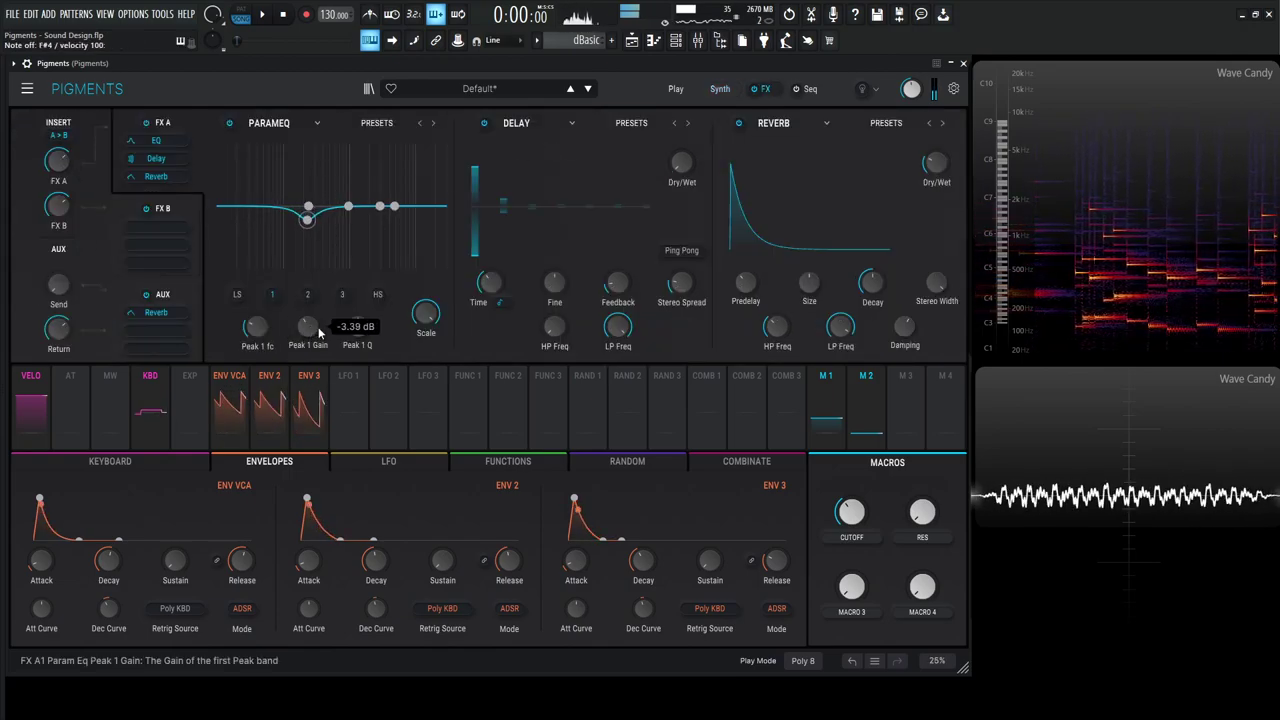
pyautogui.moveTo(348, 206); pyautogui.dragTo(358, 200)
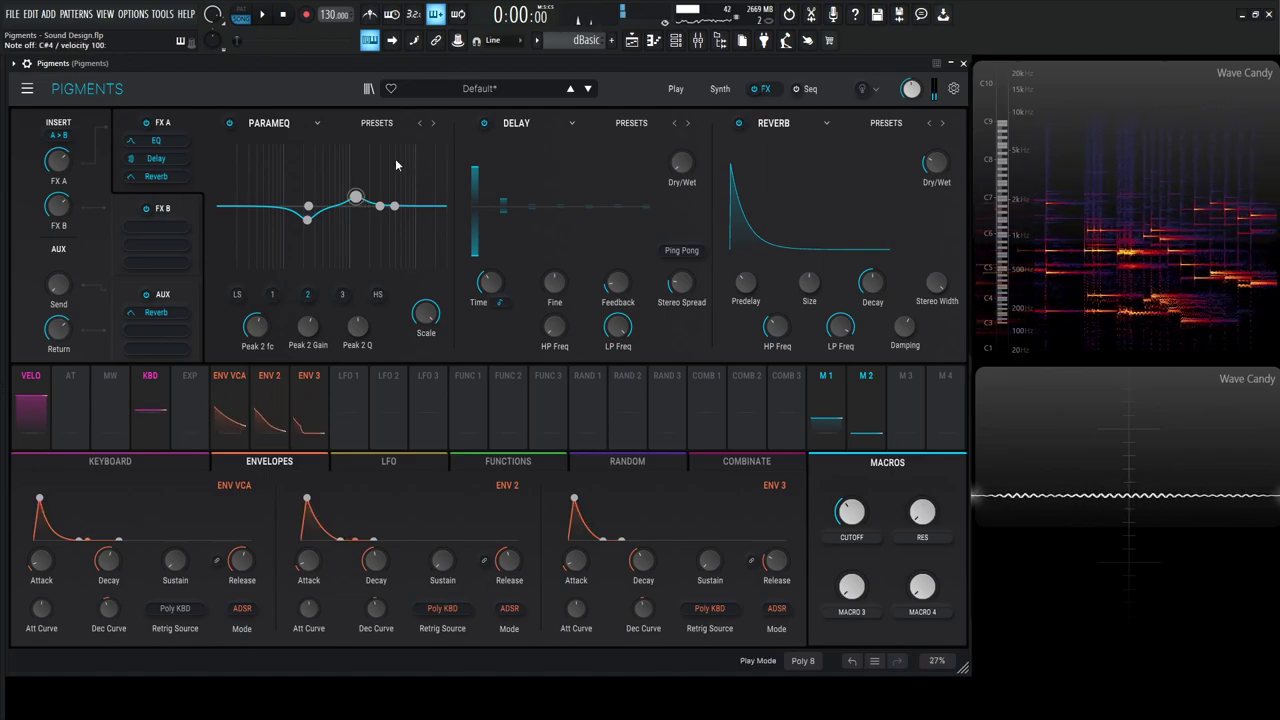
# Raise the delay's high-pass frequency and balance the dry/wet mixes of the delay and reverb at low levels
pyautogui.moveTo(680, 168)
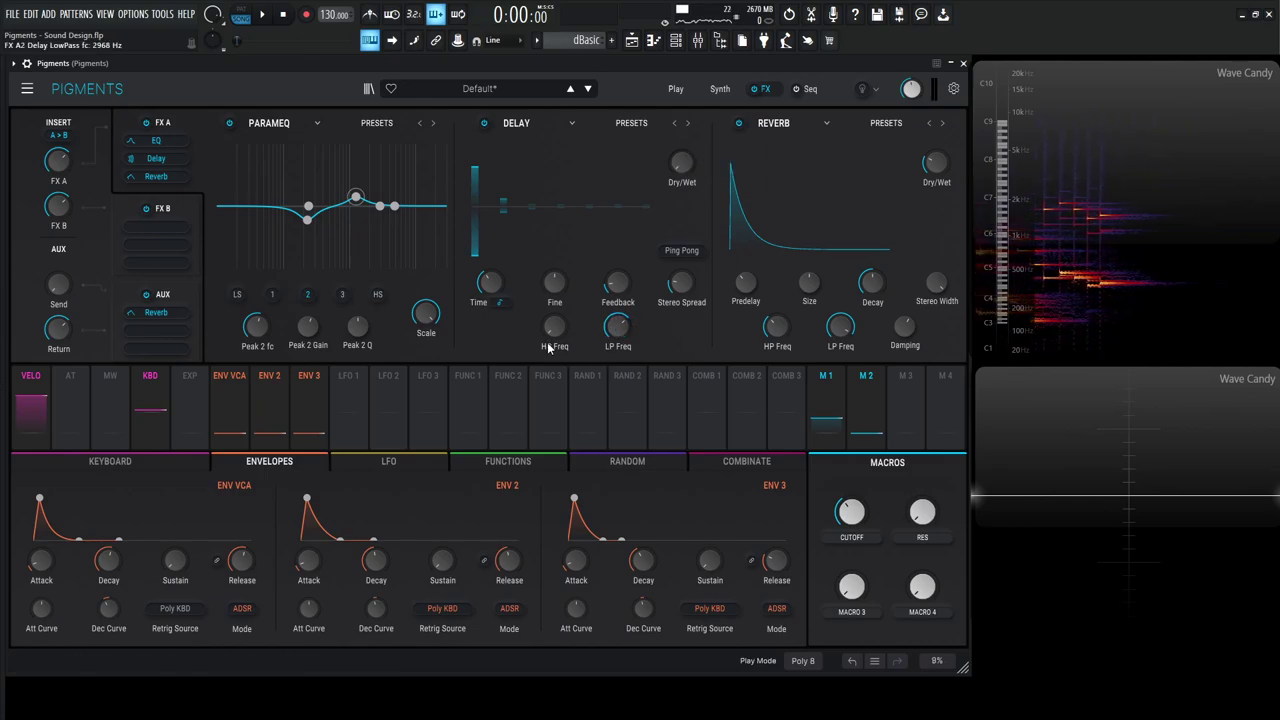
pyautogui.moveTo(553, 333); pyautogui.dragTo(553, 270)
pyautogui.moveTo(682, 170); pyautogui.dragTo(682, 114)
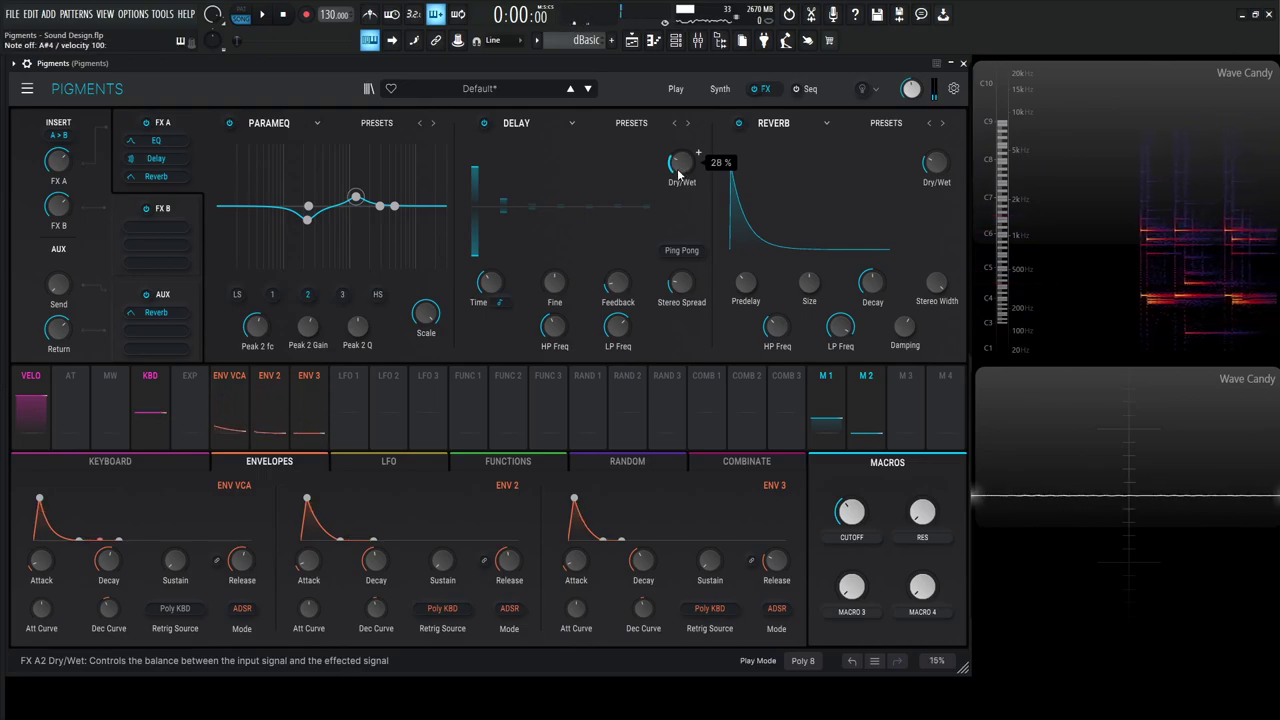
pyautogui.moveTo(678, 173); pyautogui.dragTo(681, 175)
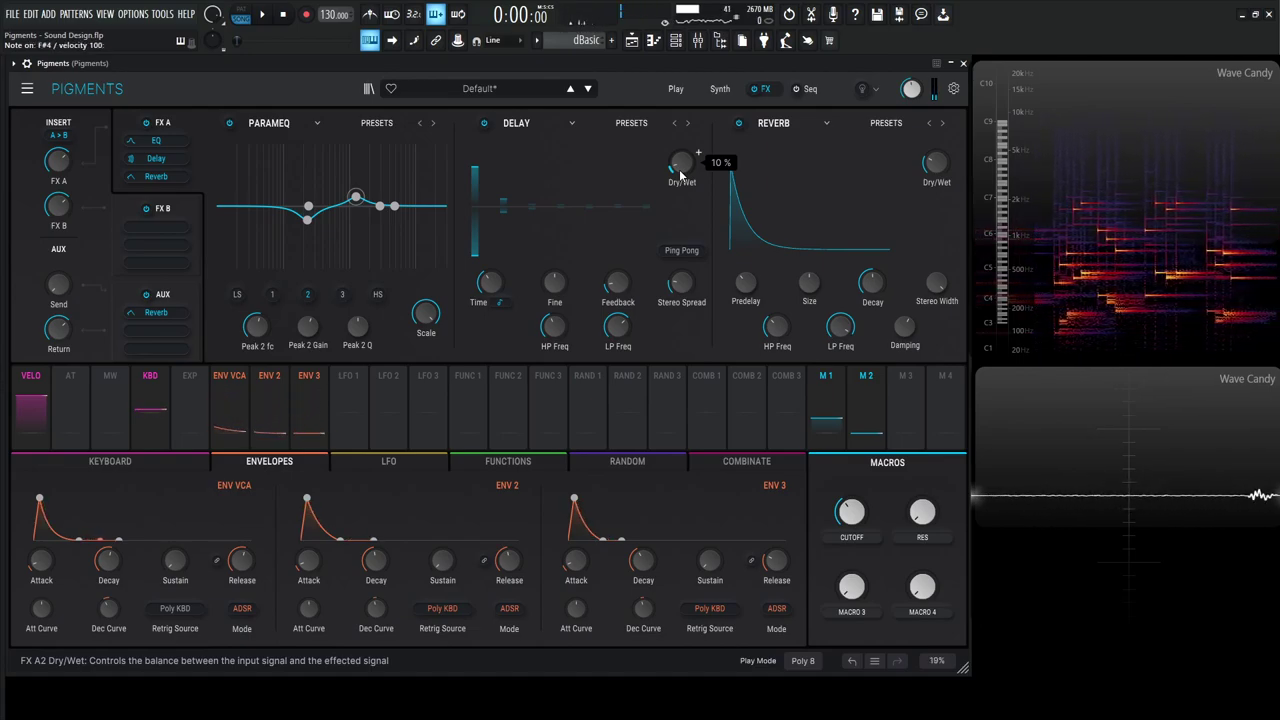
pyautogui.moveTo(680, 175); pyautogui.dragTo(680, 171)
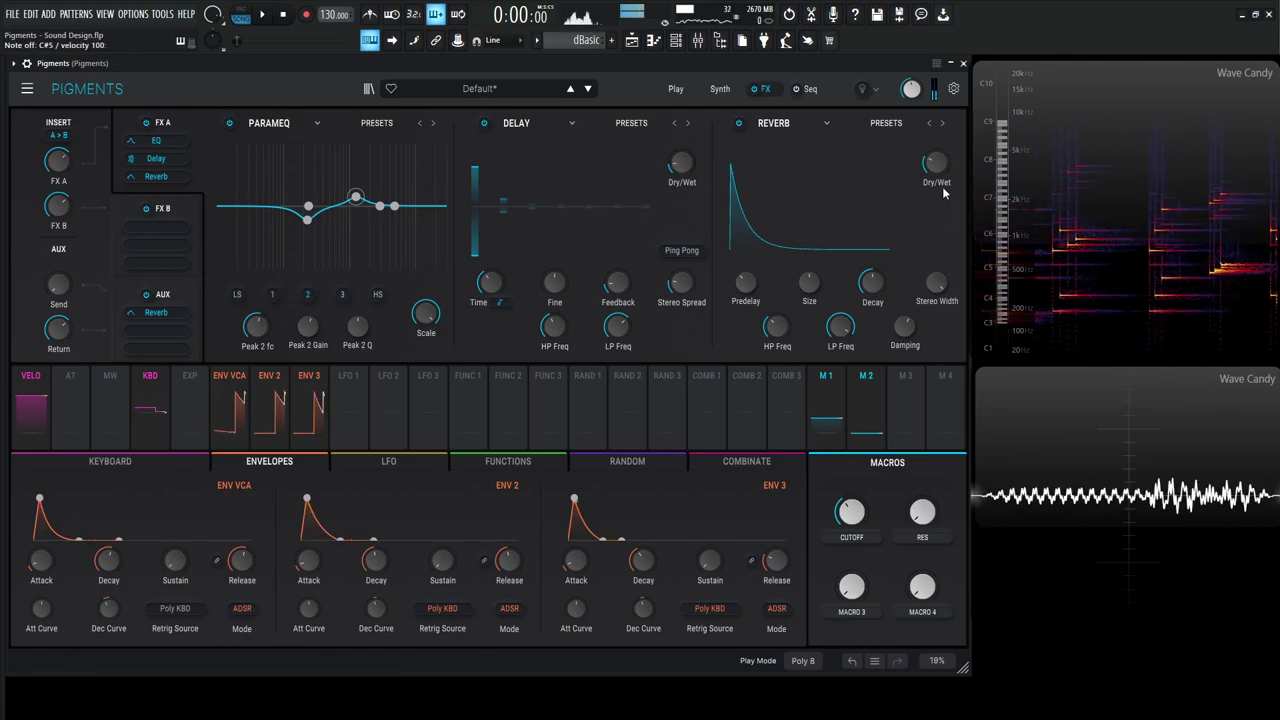
pyautogui.moveTo(936, 170); pyautogui.dragTo(936, 175)
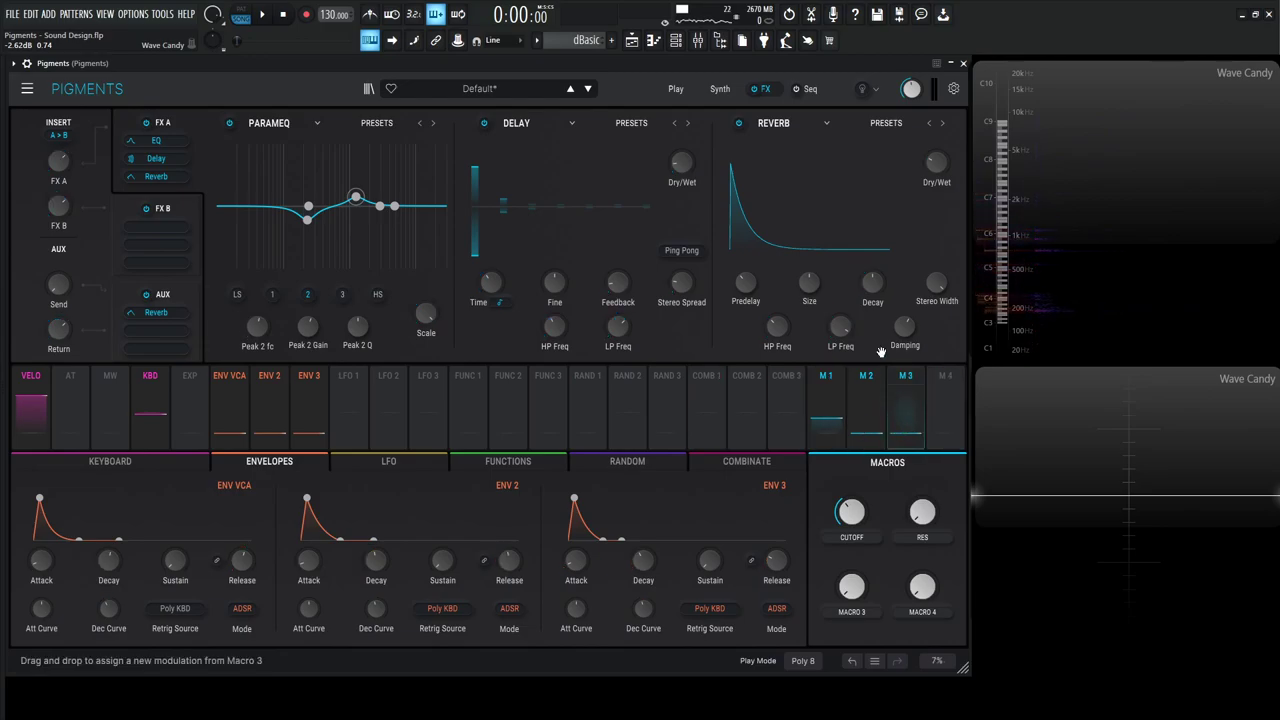
# Assign Macro 3 to the delay's dry/wet and Macro 4 to the reverb's, zero both mixes, and name the macros DELAY and REVERB
pyautogui.moveTo(880, 351); pyautogui.dragTo(684, 166)
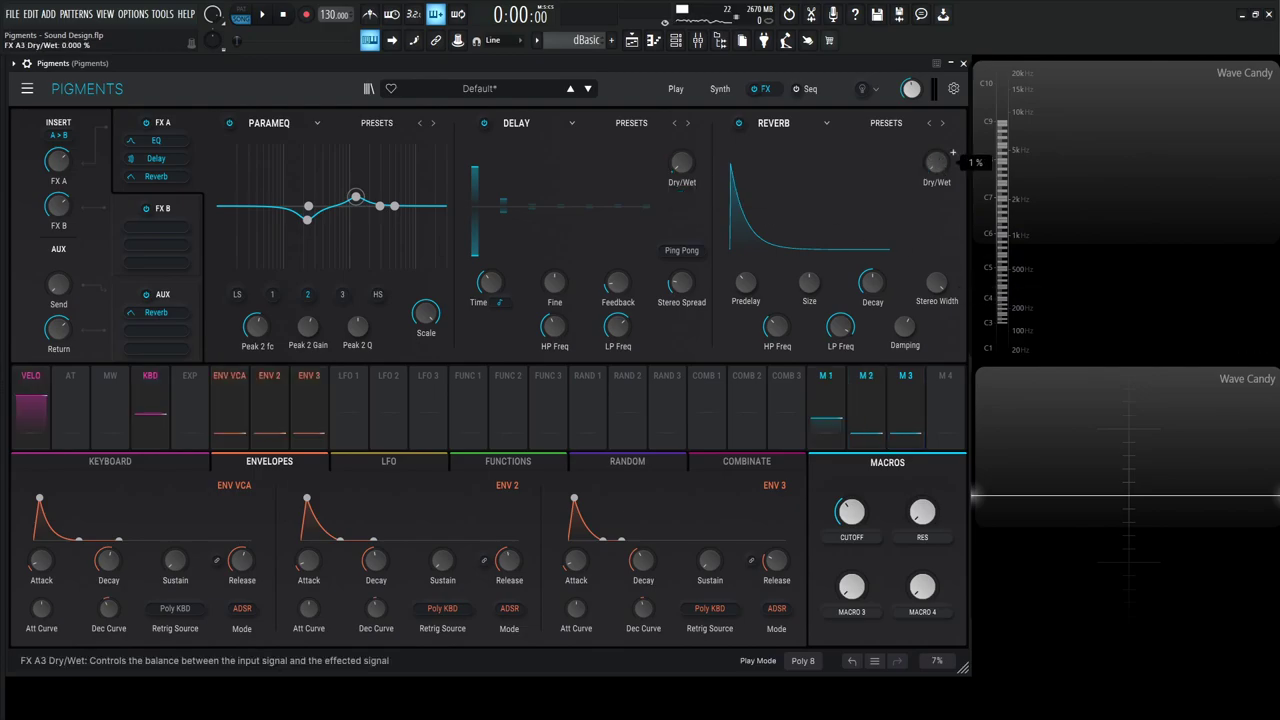
pyautogui.moveTo(944, 368); pyautogui.dragTo(938, 176)
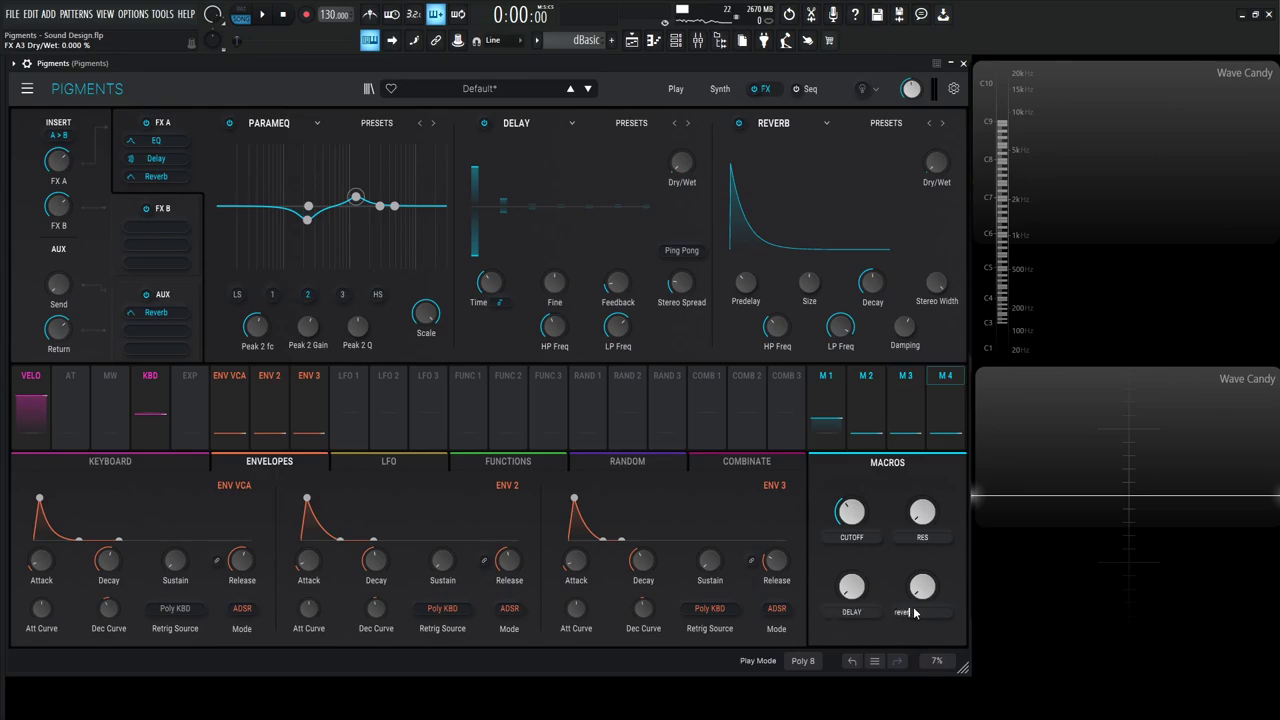
# Raise the DELAY and REVERB macros to 1.00 and lower the CUTOFF macro slightly
pyautogui.moveTo(862, 592); pyautogui.dragTo(862, 440)
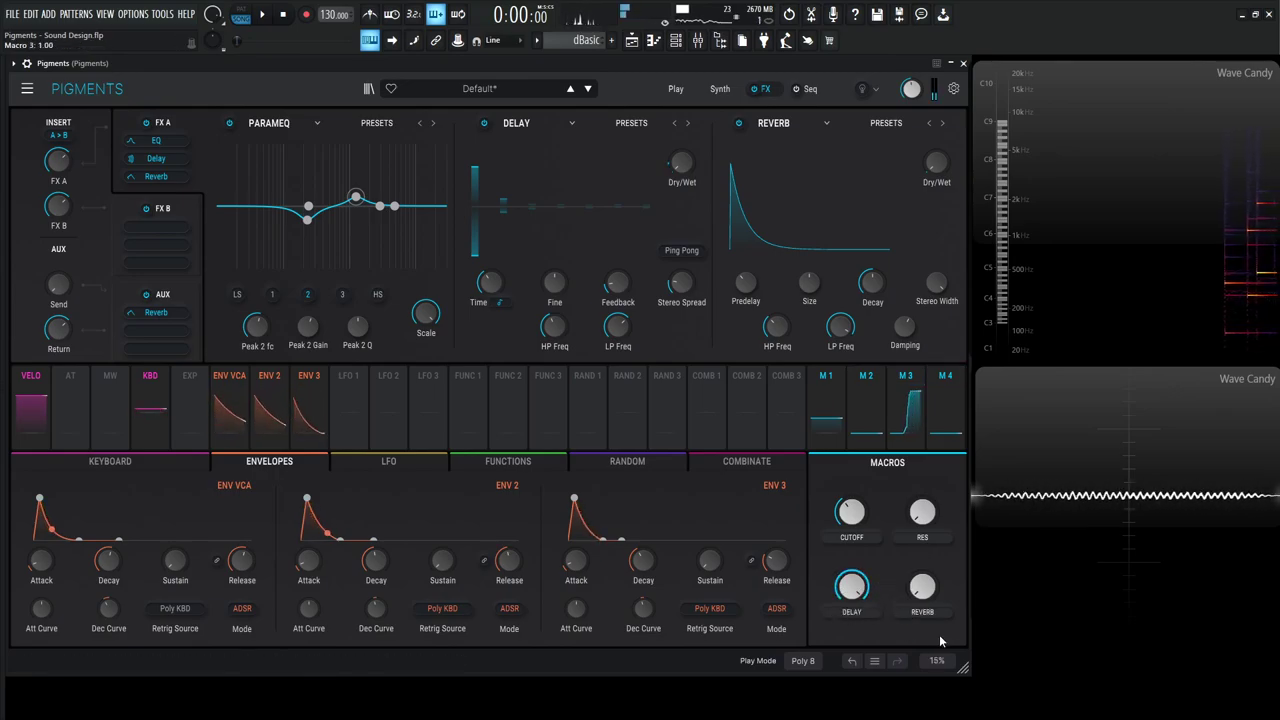
pyautogui.moveTo(923, 590); pyautogui.dragTo(923, 440)
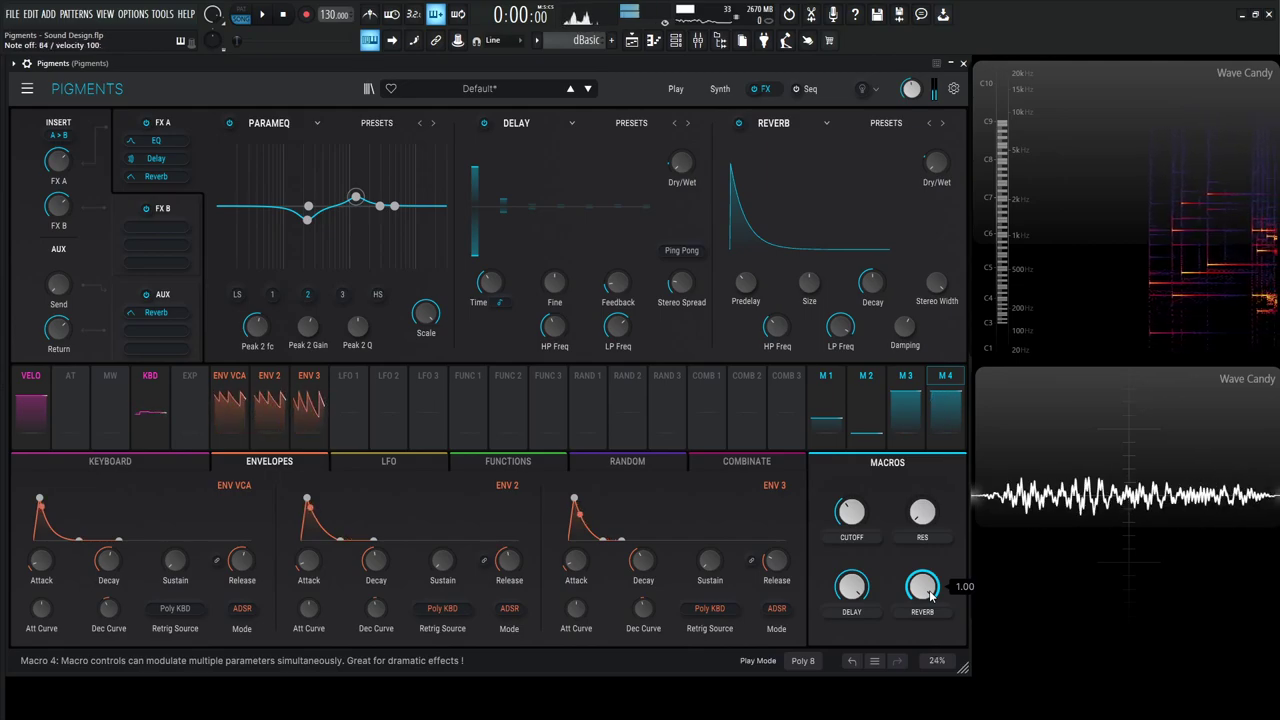
pyautogui.moveTo(851, 522); pyautogui.dragTo(850, 514)
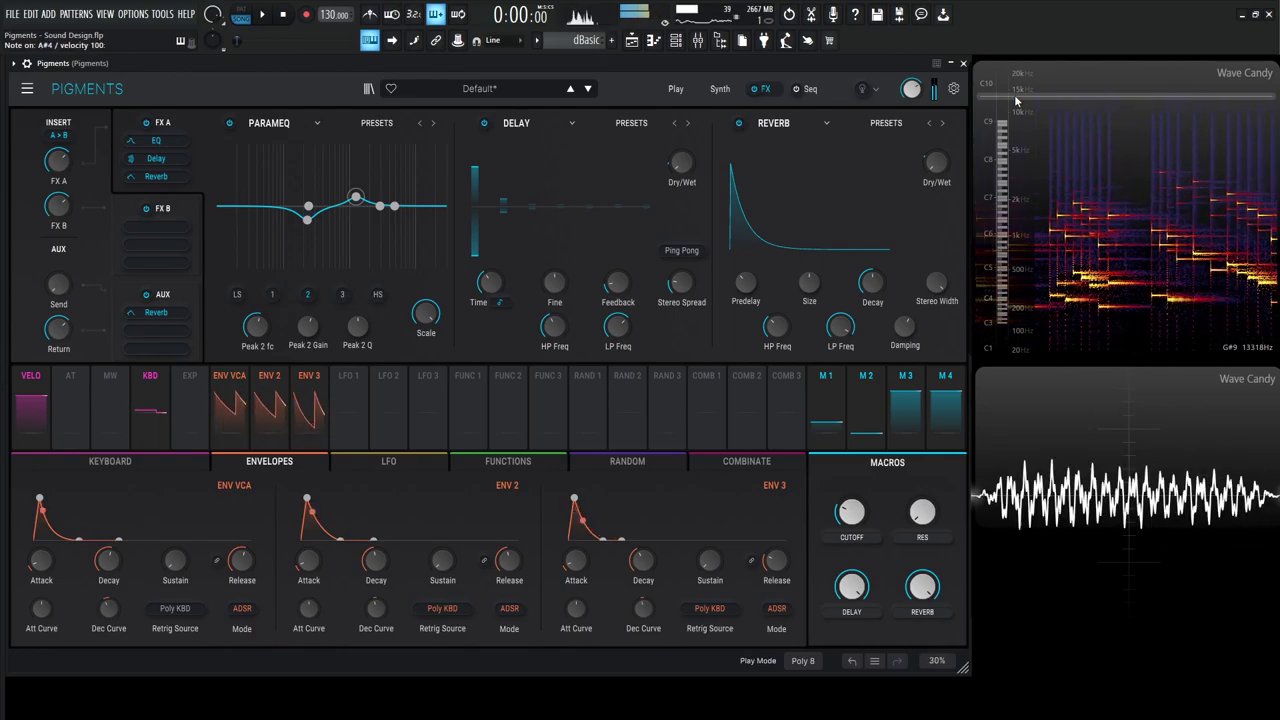
# Audition Engine 1 with Oscillator 2's volume pulled down to -70.0 dB, and restore it to 0.00 dB
pyautogui.click(720, 88)
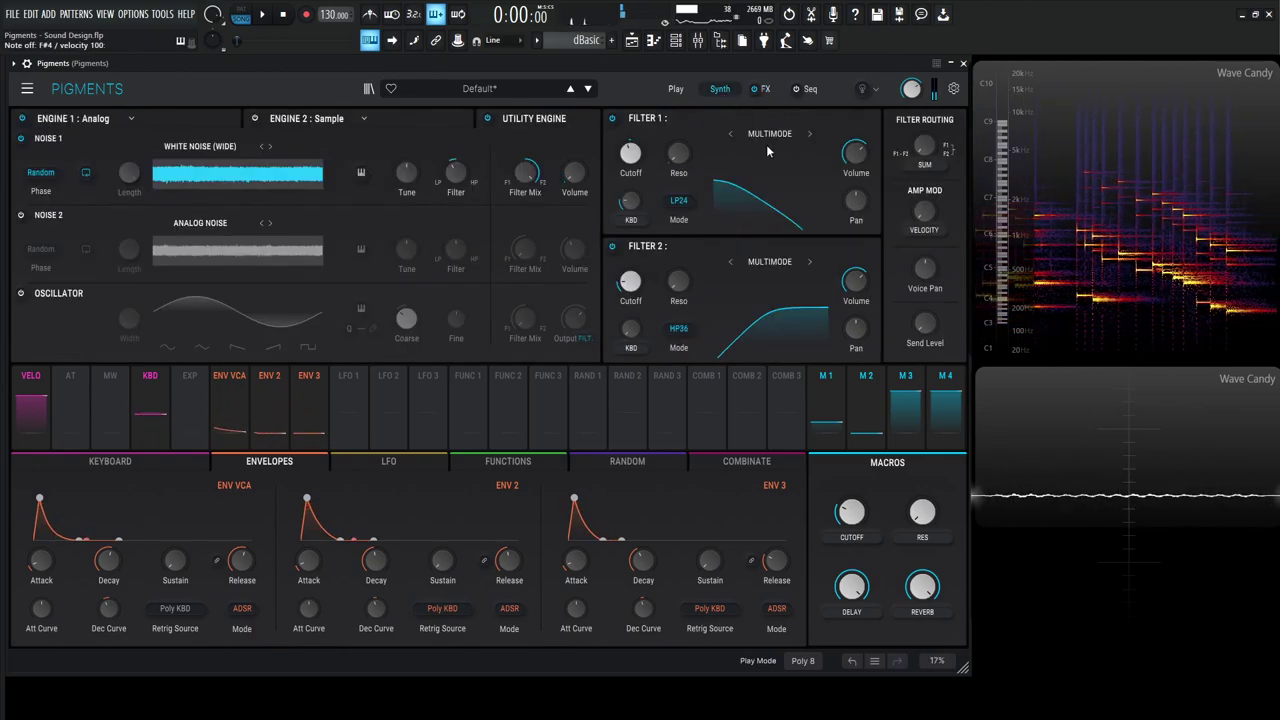
pyautogui.click(200, 124)
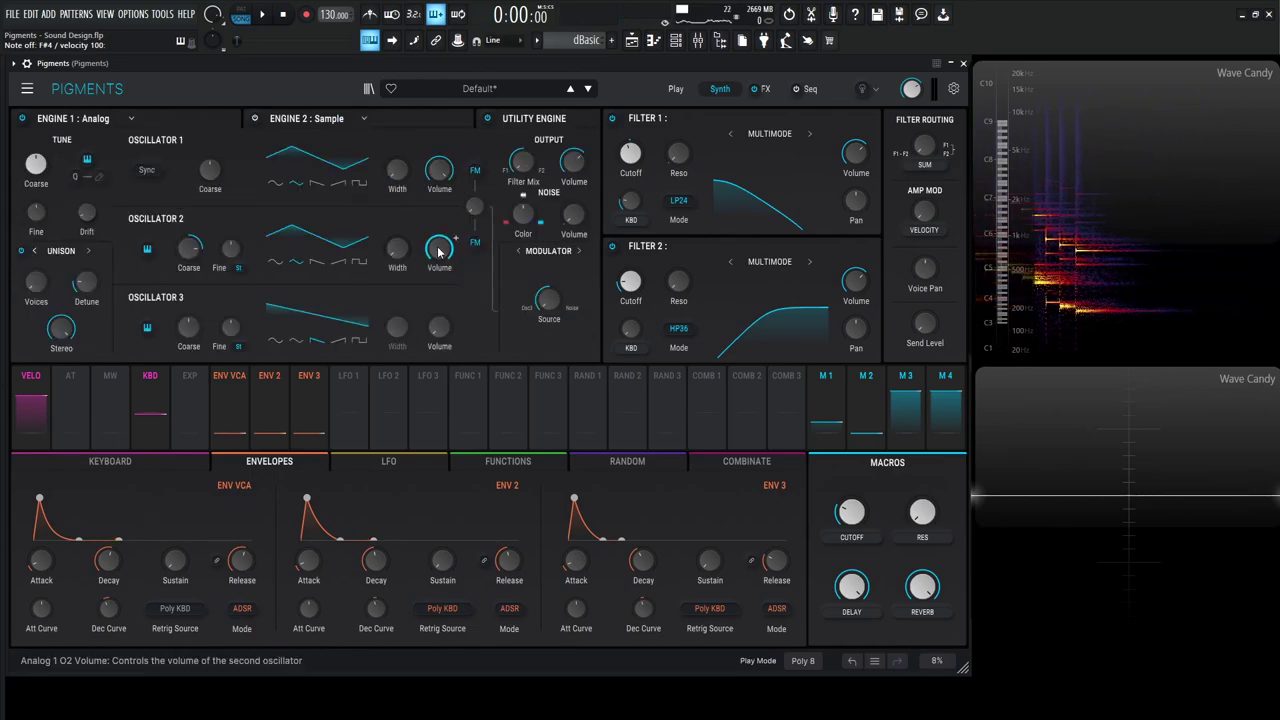
pyautogui.moveTo(437, 253)
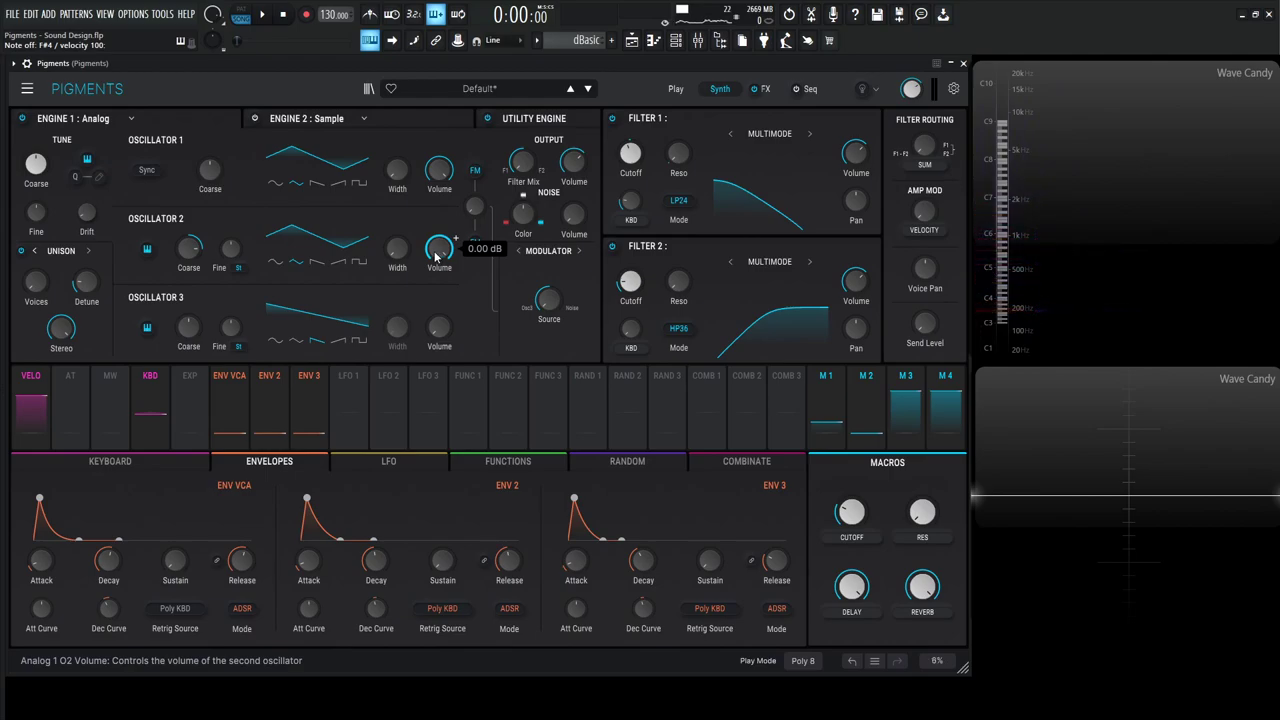
pyautogui.moveTo(437, 258); pyautogui.dragTo(437, 290)
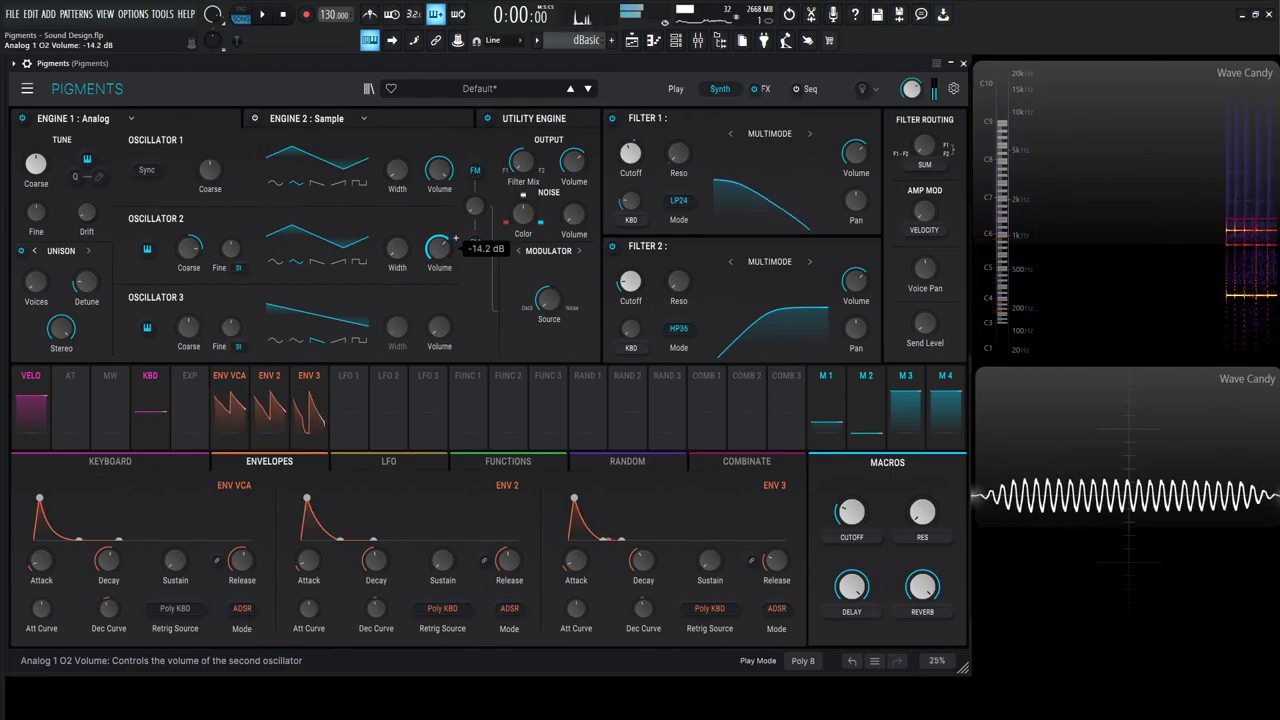
pyautogui.doubleClick(455, 241)
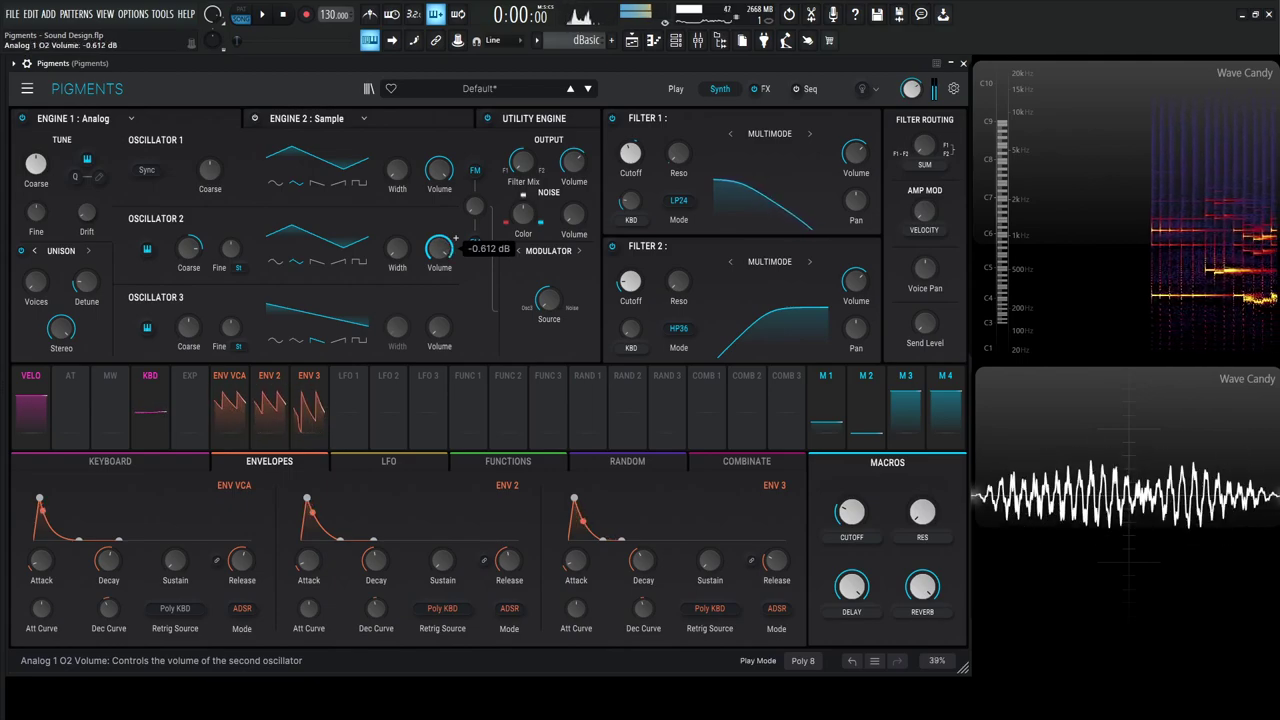
pyautogui.scroll(-5, 455, 241)
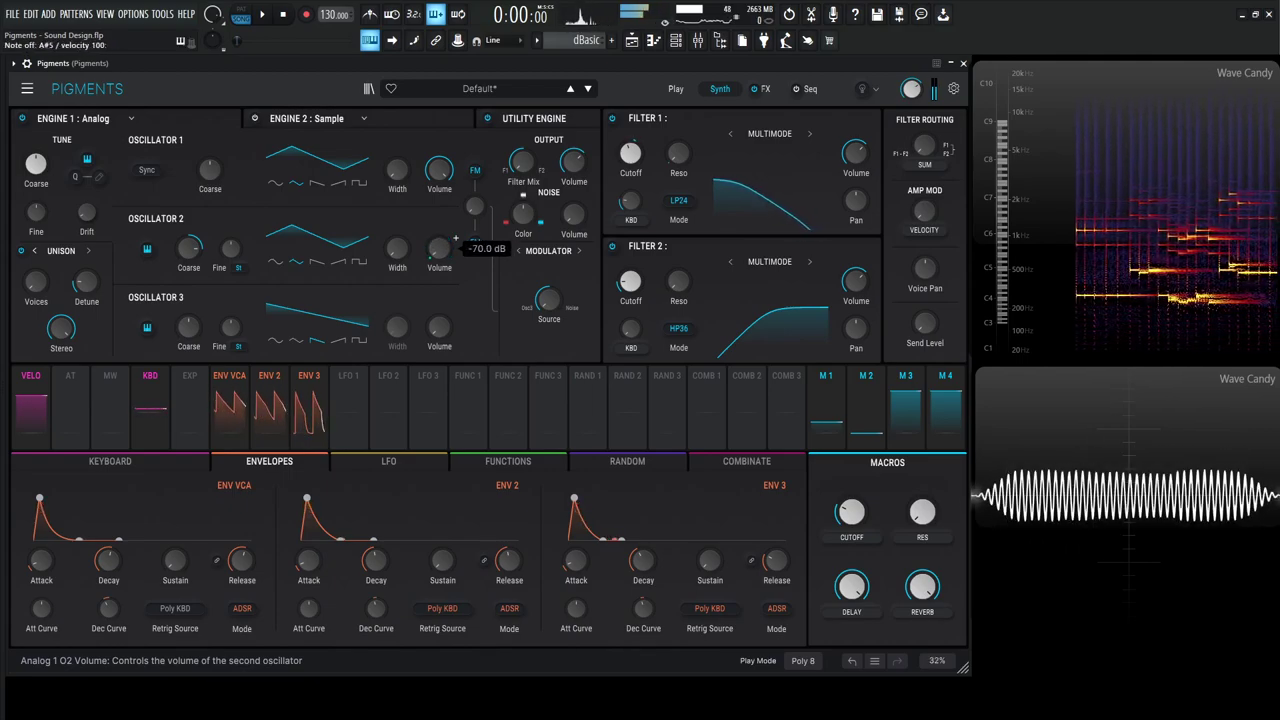
pyautogui.doubleClick(440, 253)
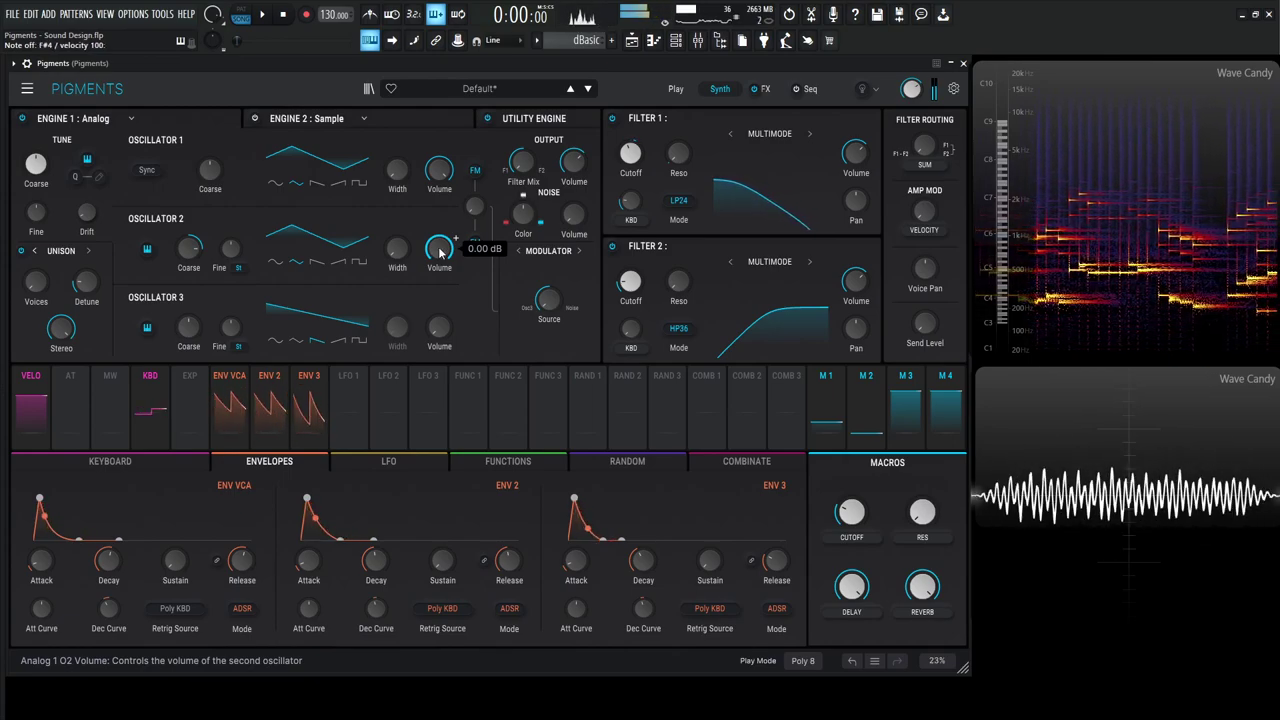